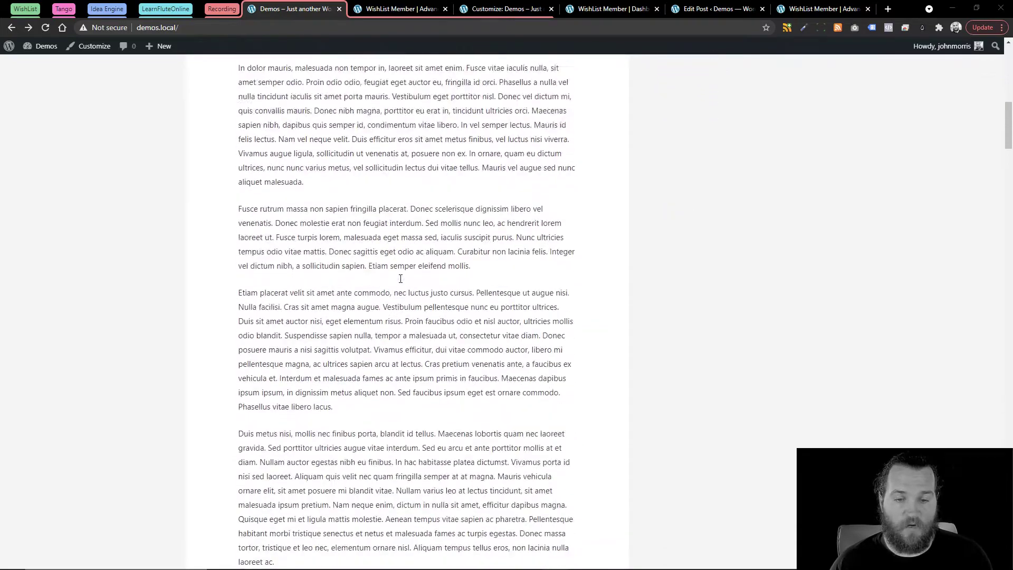
Look through the demo posts on the site's front page to see how much of each post's content is shown
scroll(400, 278, "down", 8)
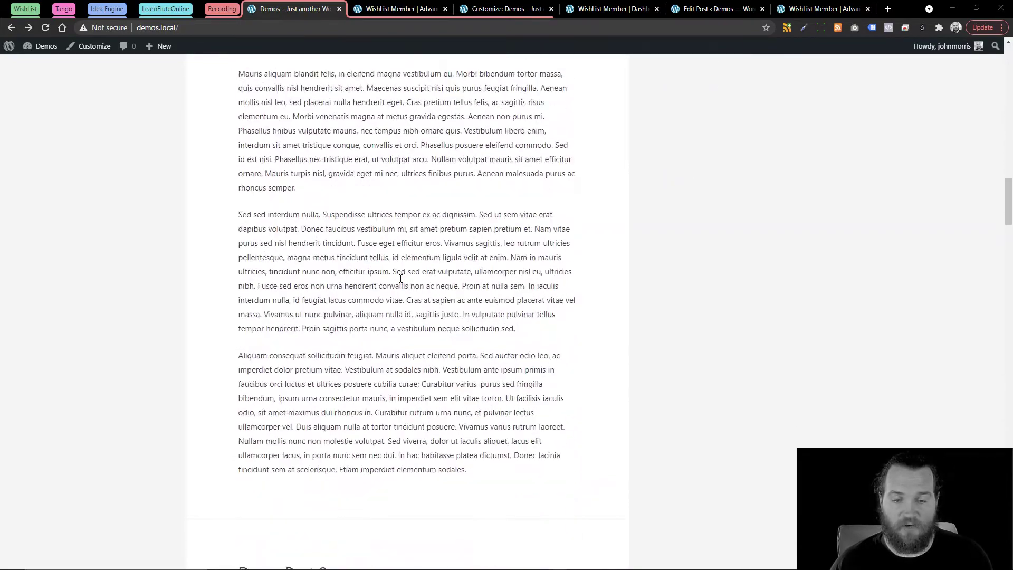
scroll(401, 280, "up", 6)
scroll(400, 282, "down", 15)
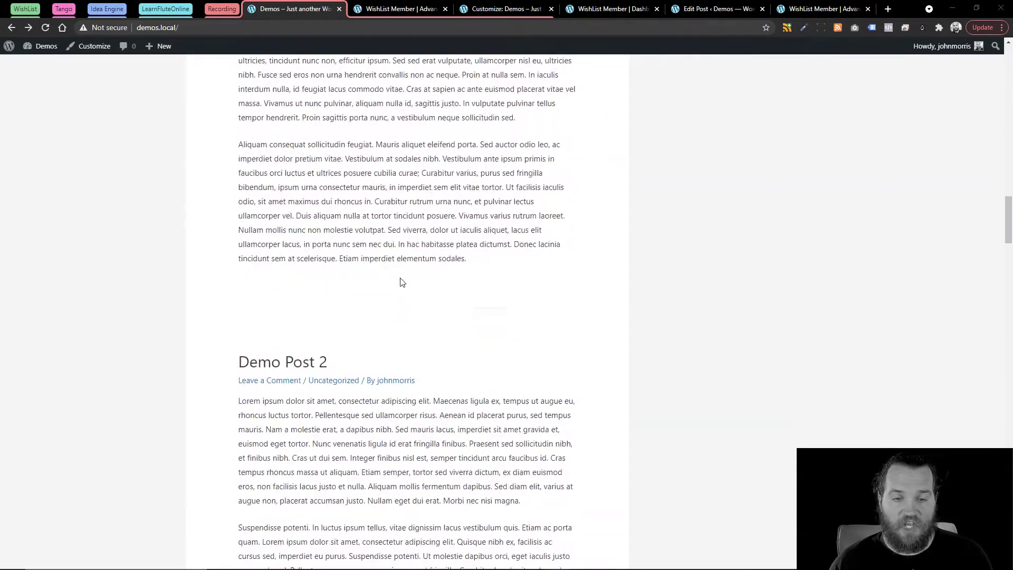
scroll(400, 282, "down", 15)
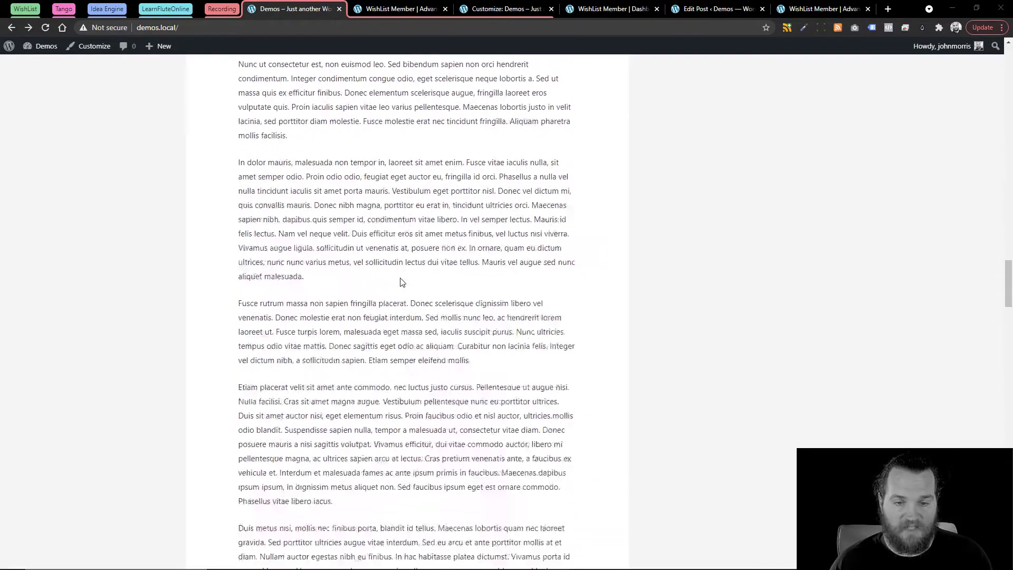
scroll(400, 283, "down", 10)
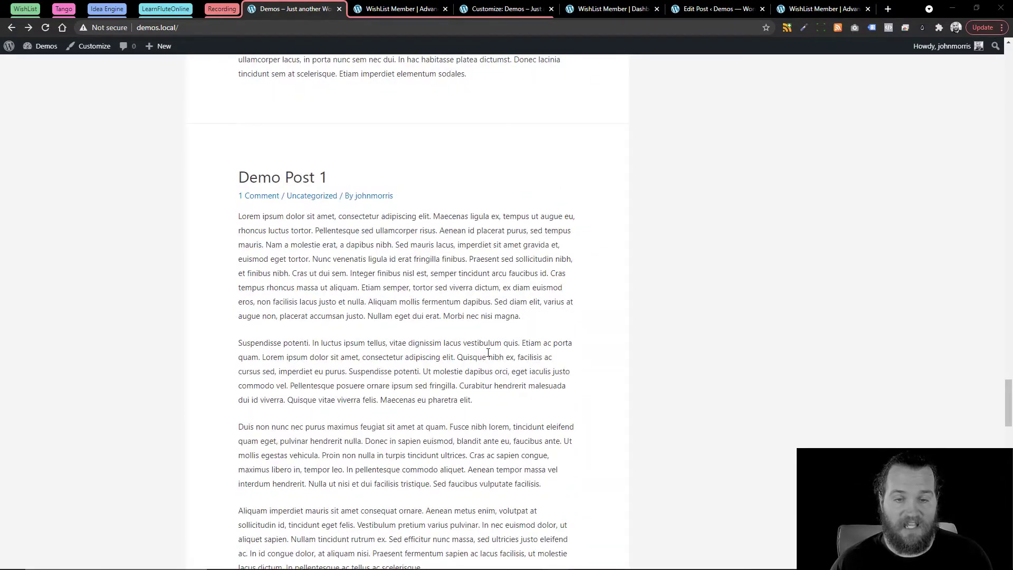
scroll(486, 355, "down", 5)
scroll(488, 355, "up", 7)
scroll(488, 355, "up", 10)
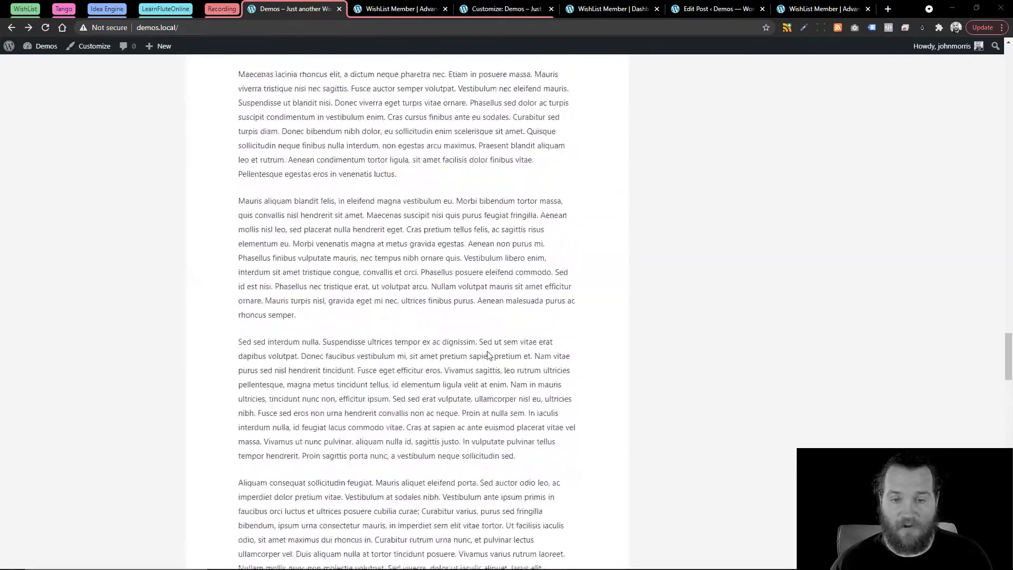
scroll(488, 356, "up", 15)
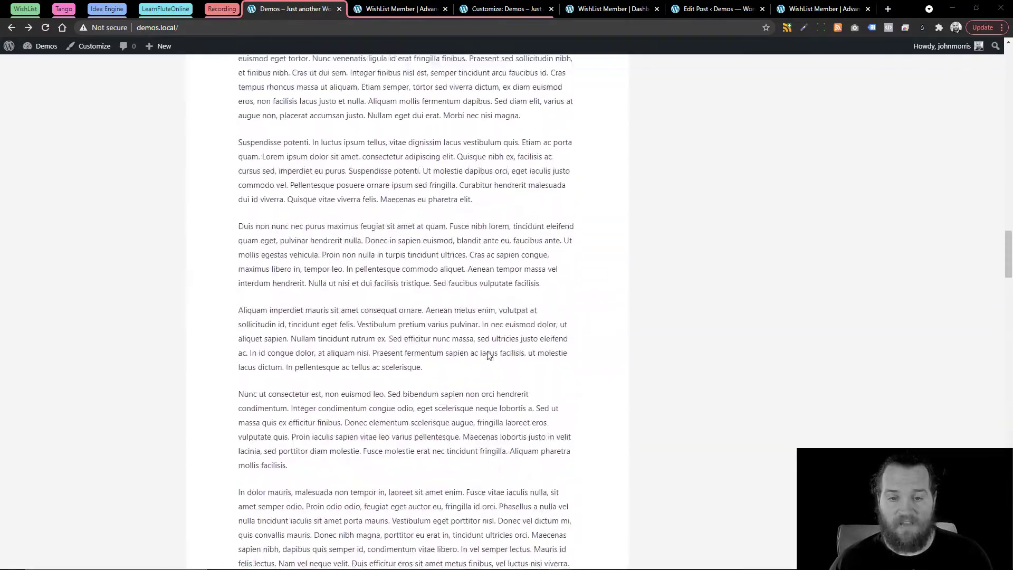
scroll(488, 355, "up", 15)
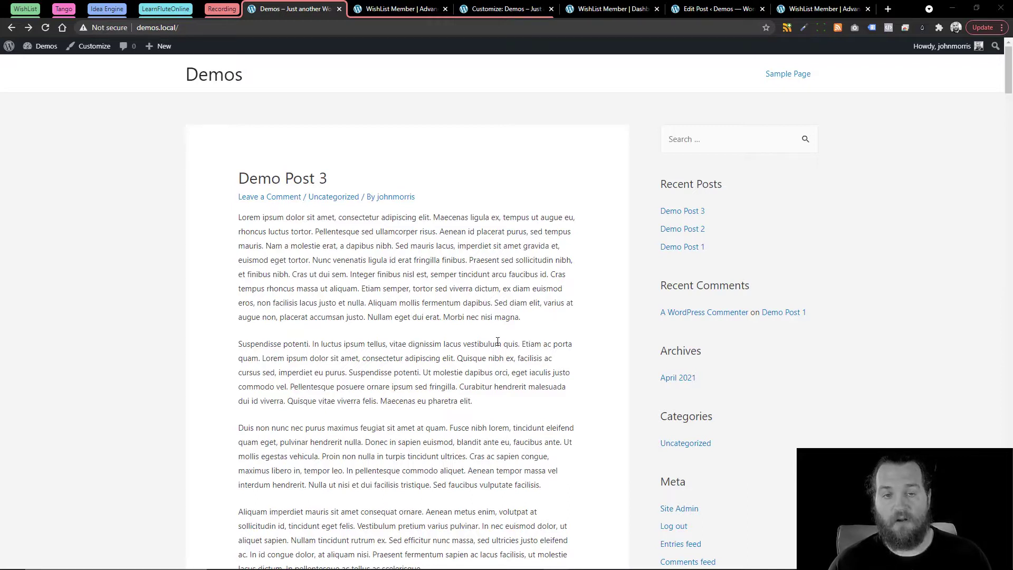
Turn on automatic "more" tag insertion for all posts in the WishList Member protection settings and check the reloaded front page
left_click(395, 14)
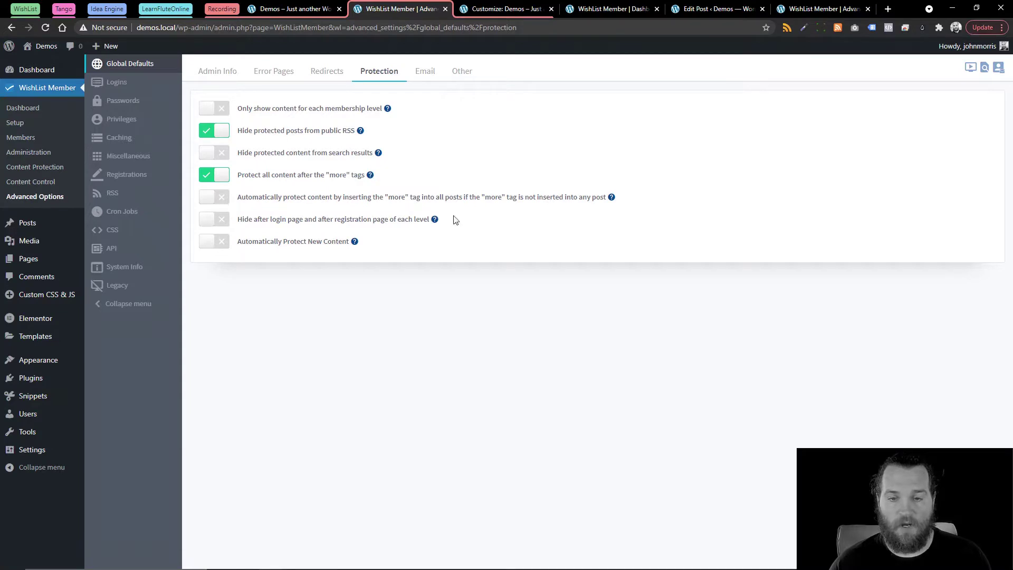
left_click(218, 199)
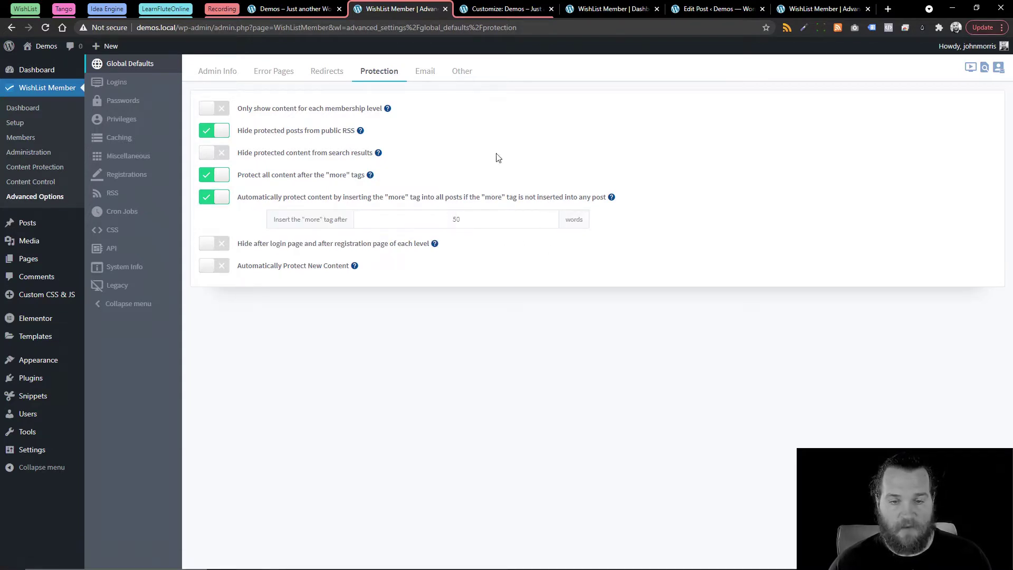
left_click(297, 9)
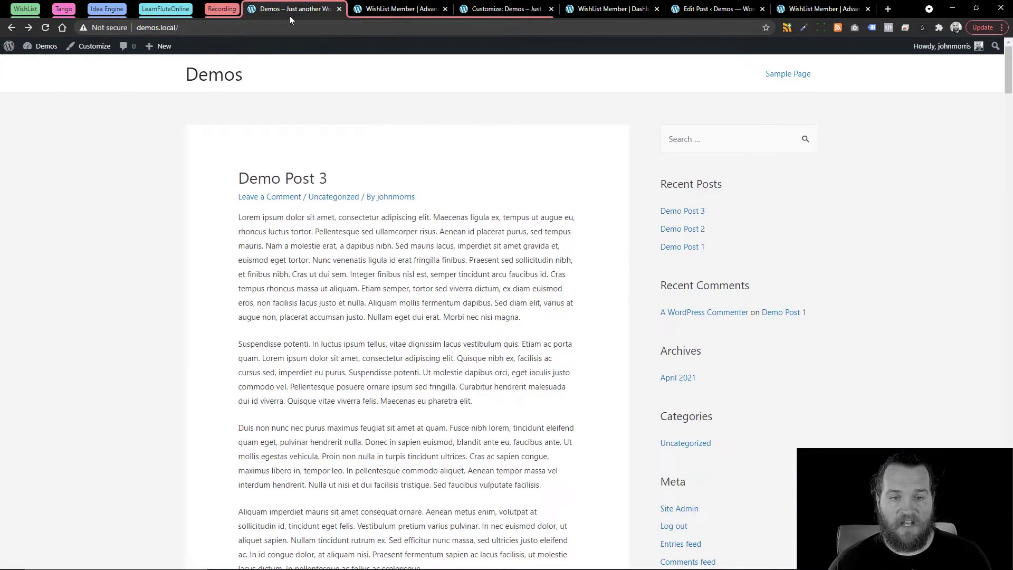
left_click(46, 28)
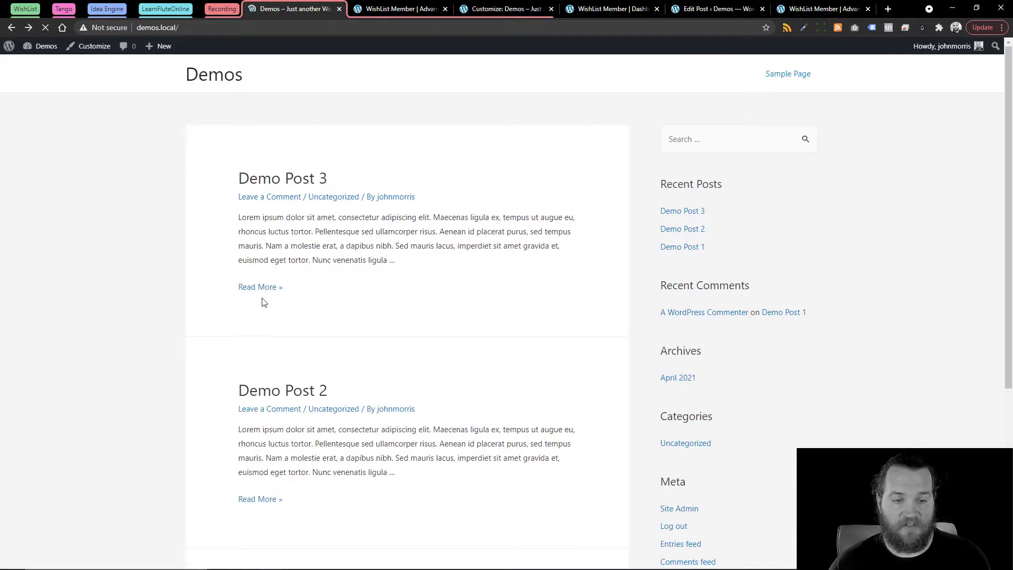
scroll(314, 296, "down", 1)
scroll(311, 295, "down", 4)
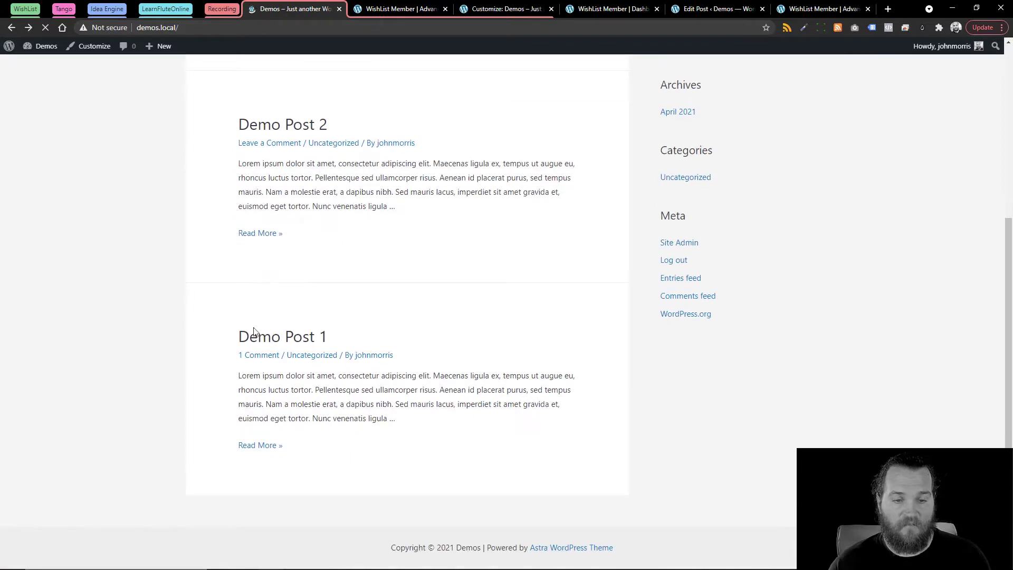
scroll(332, 359, "up", 1)
scroll(331, 359, "up", 4)
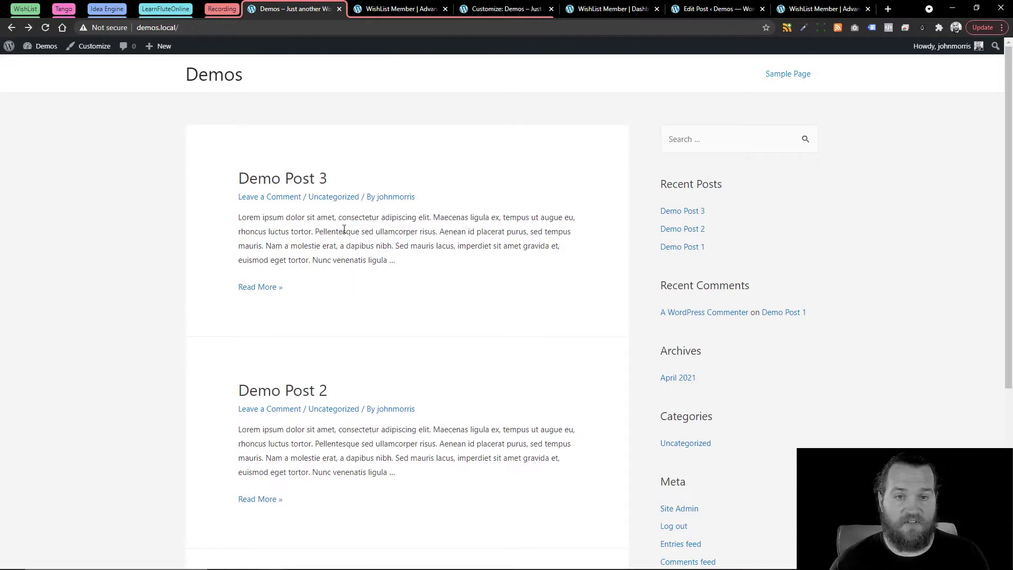
Turn the automatic "more" tag insertion for all posts back off in the WishList Member protection settings
left_click(397, 10)
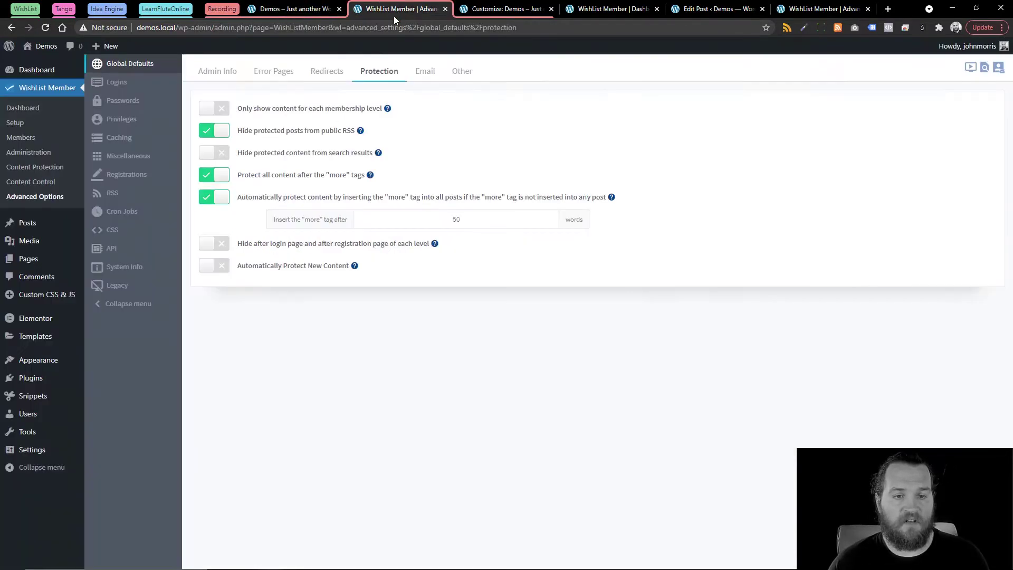
left_click(215, 199)
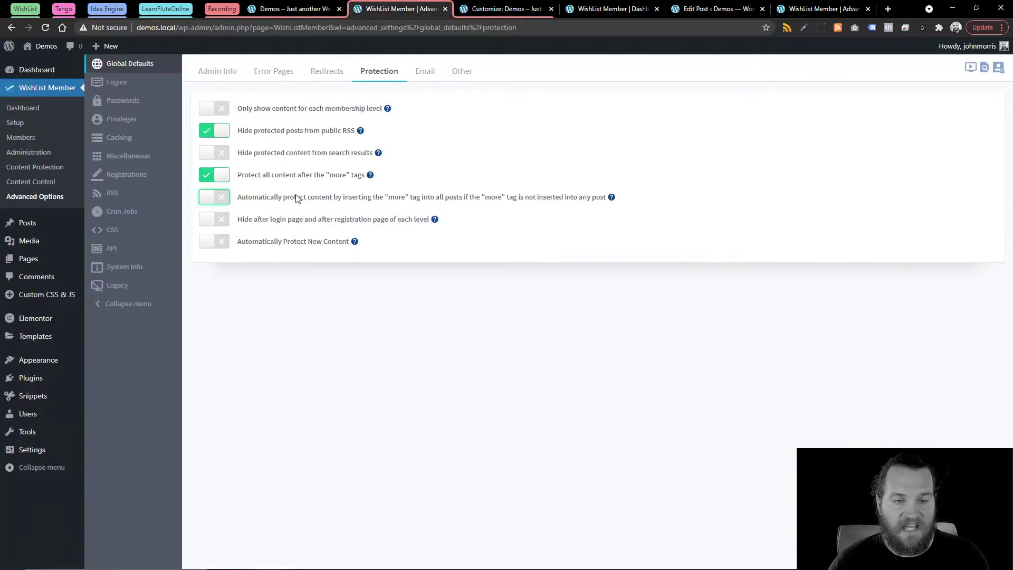
Set the post content of the theme's Blog / Archive pages to Excerpt in the site customizer
left_click(507, 11)
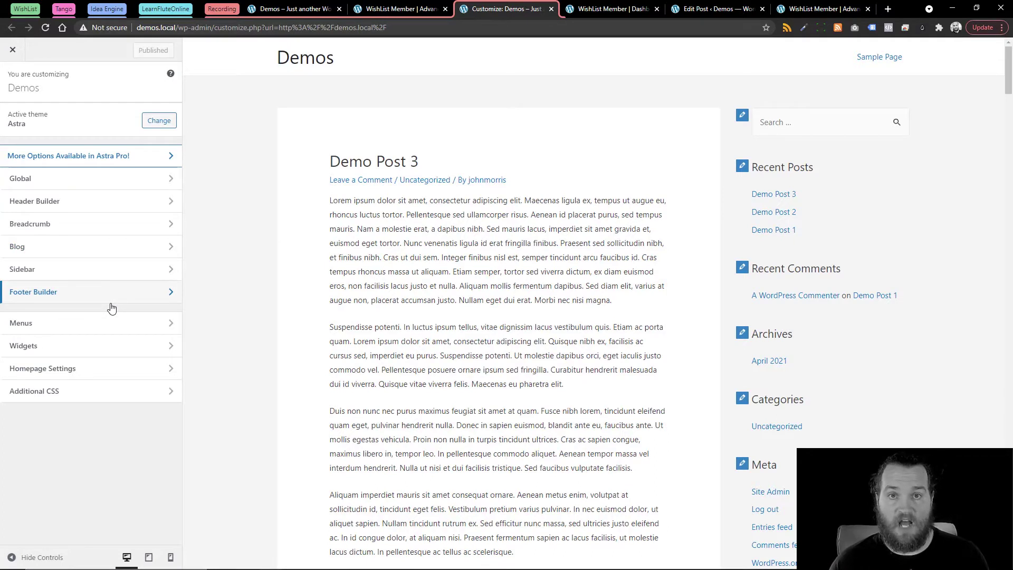
left_click(38, 247)
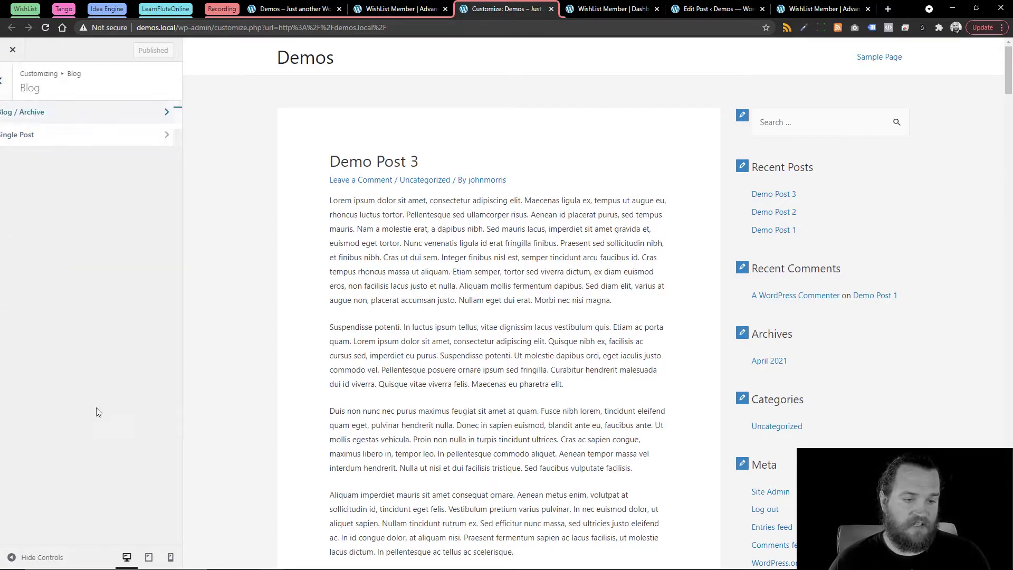
key("Return")
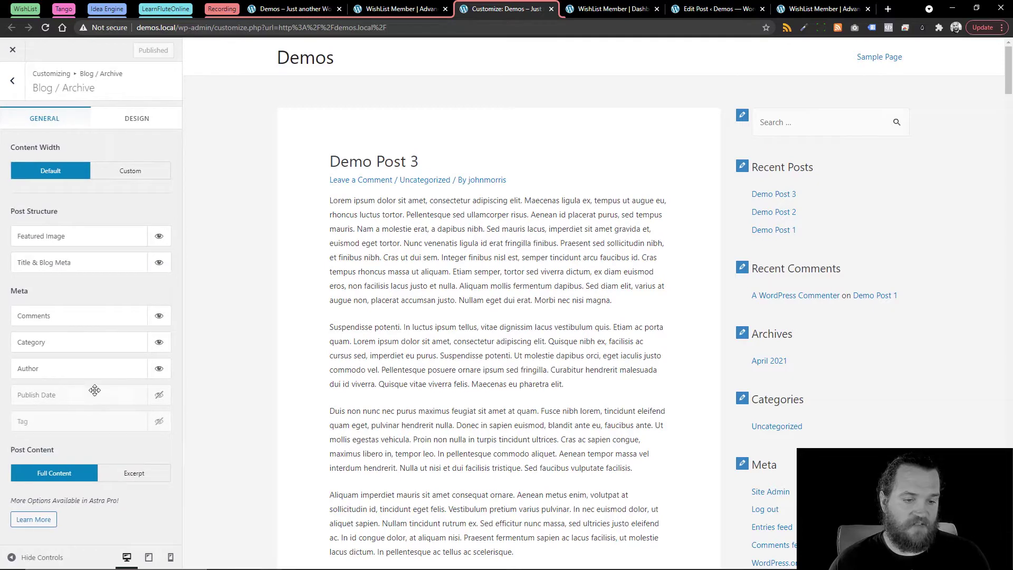
left_click(140, 477)
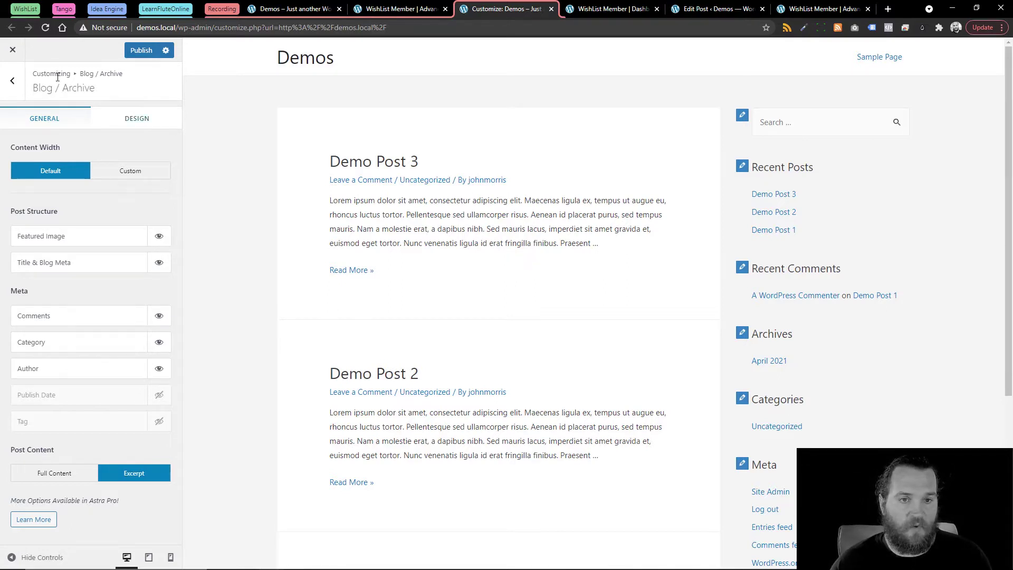
Open the full Demo Post 3 from its front-page excerpt and examine the paragraphs that follow the first one
left_click(306, 8)
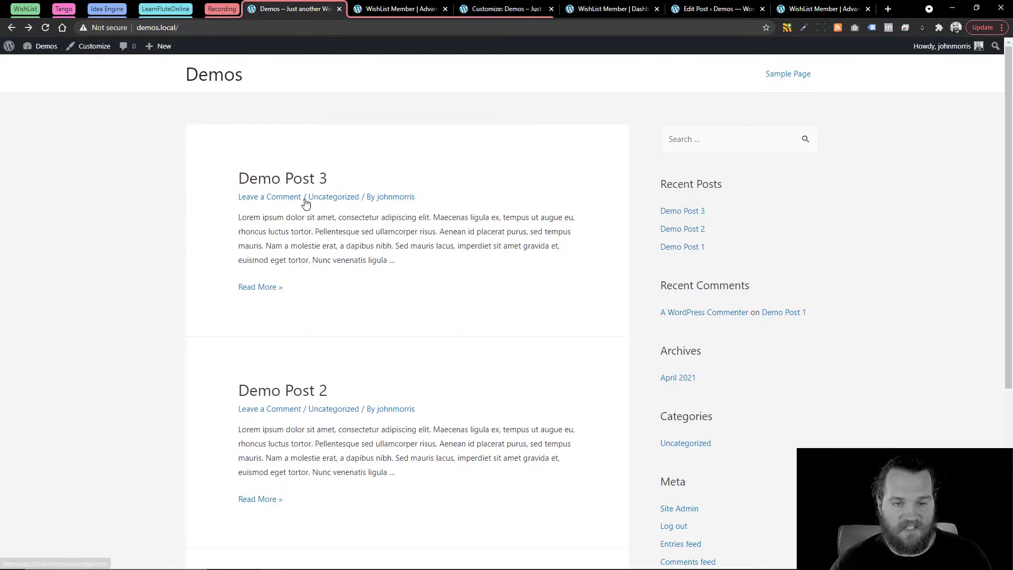
left_click(255, 288)
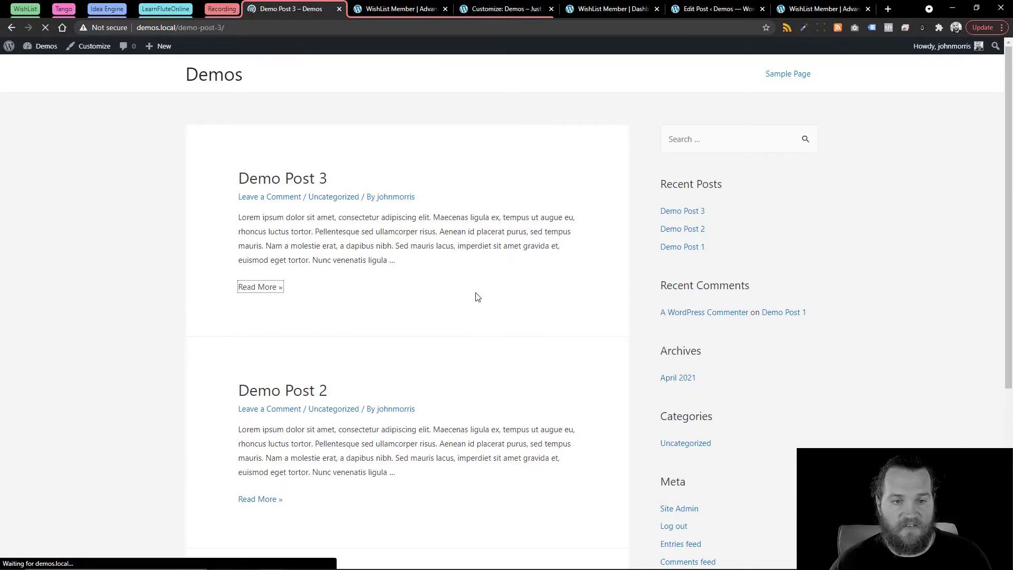
scroll(274, 261, "down", 2)
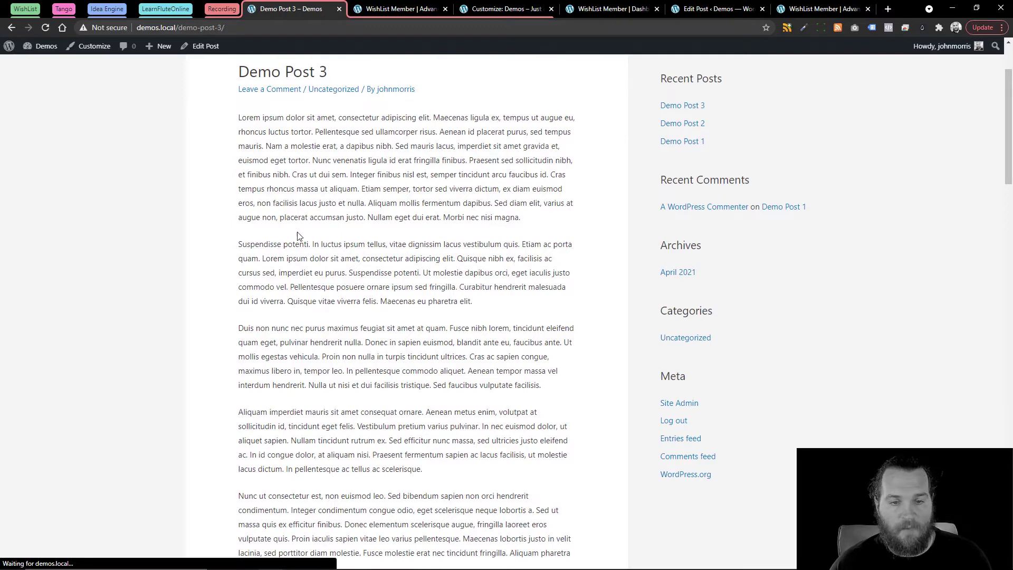
left_click_drag(237, 245, 322, 328)
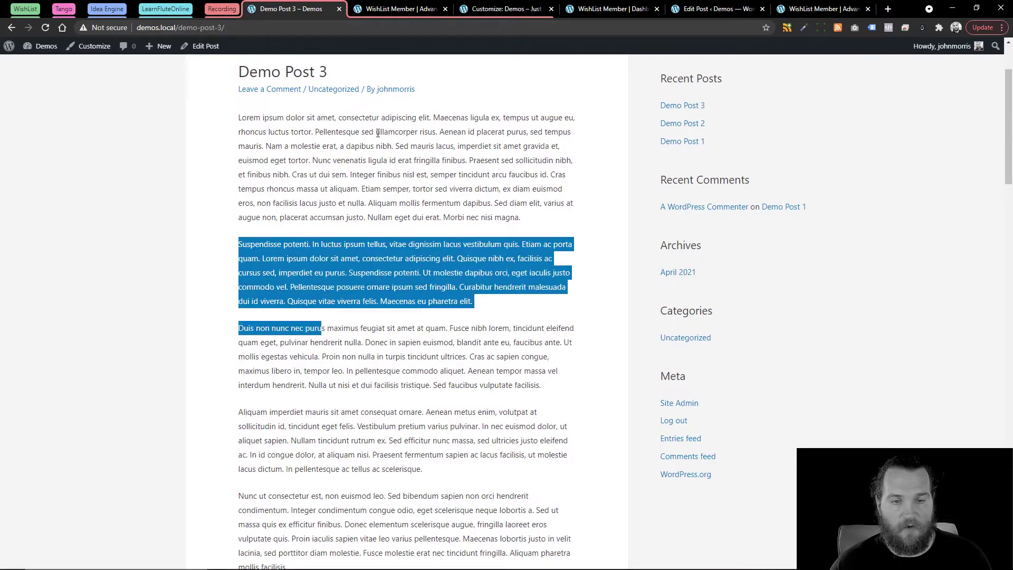
scroll(349, 200, "down", 1)
left_click(258, 192)
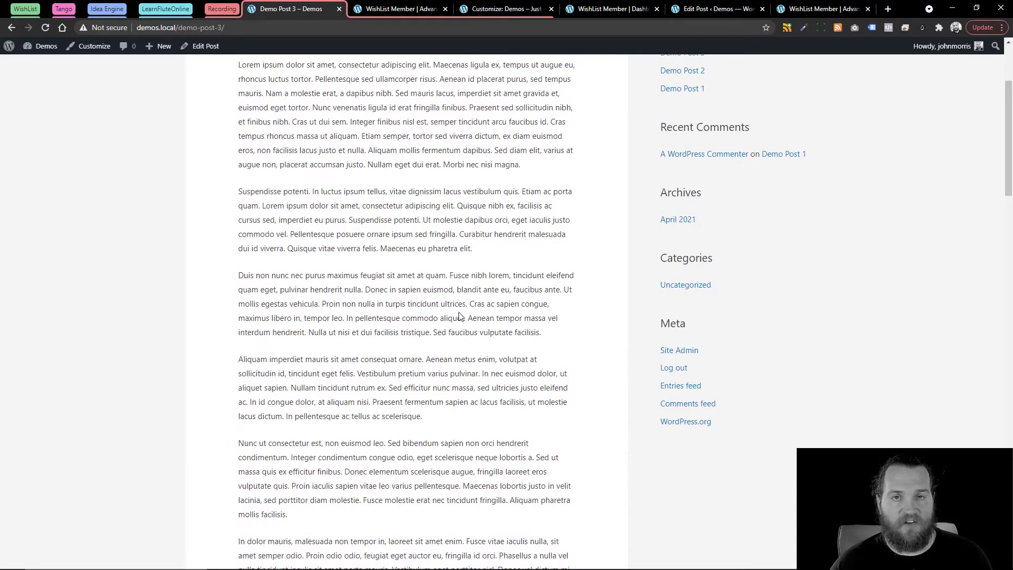
scroll(459, 317, "up", 5)
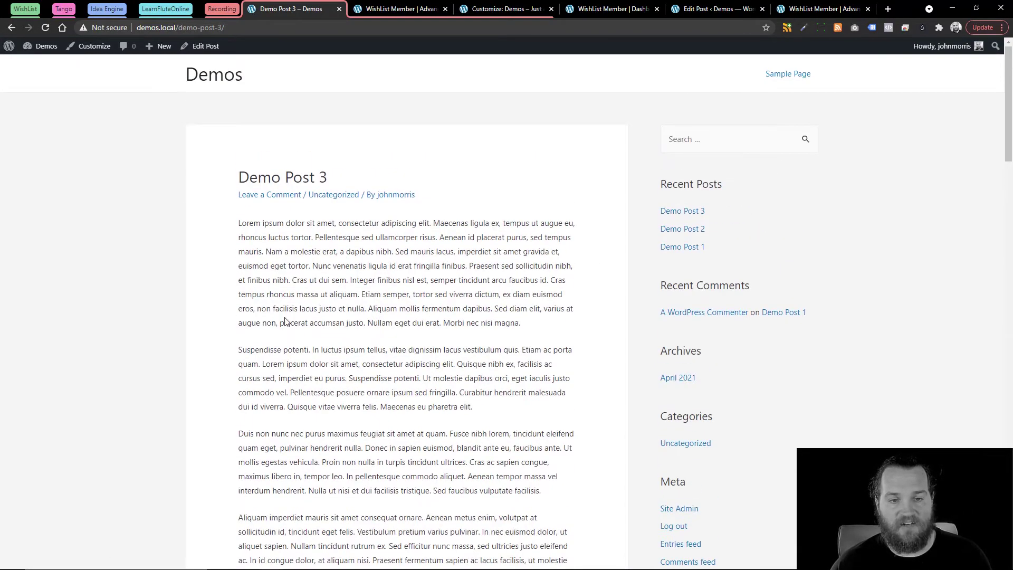
scroll(228, 294, "down", 4)
left_click_drag(240, 139, 325, 320)
scroll(376, 281, "up", 4)
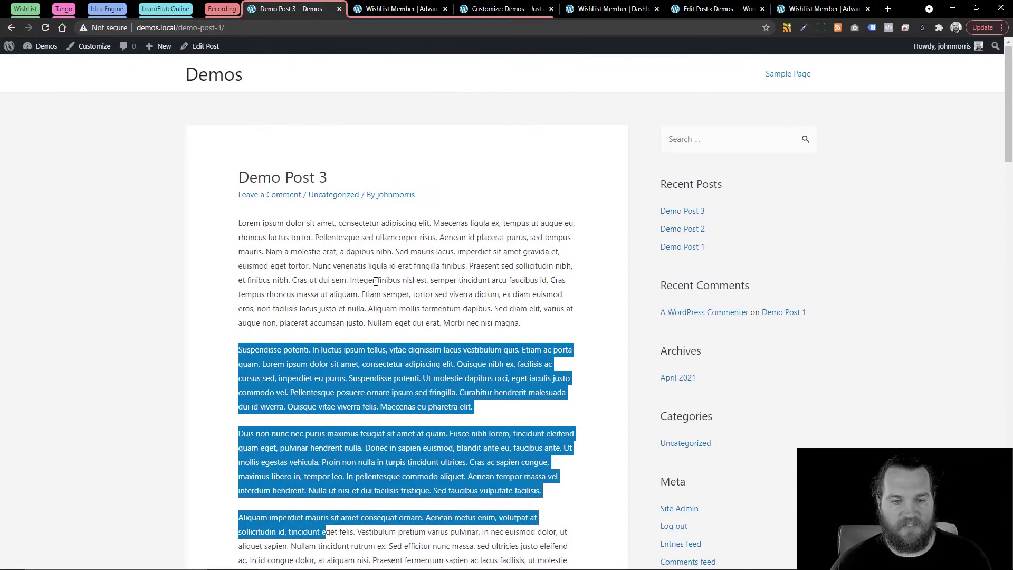
left_click(272, 346)
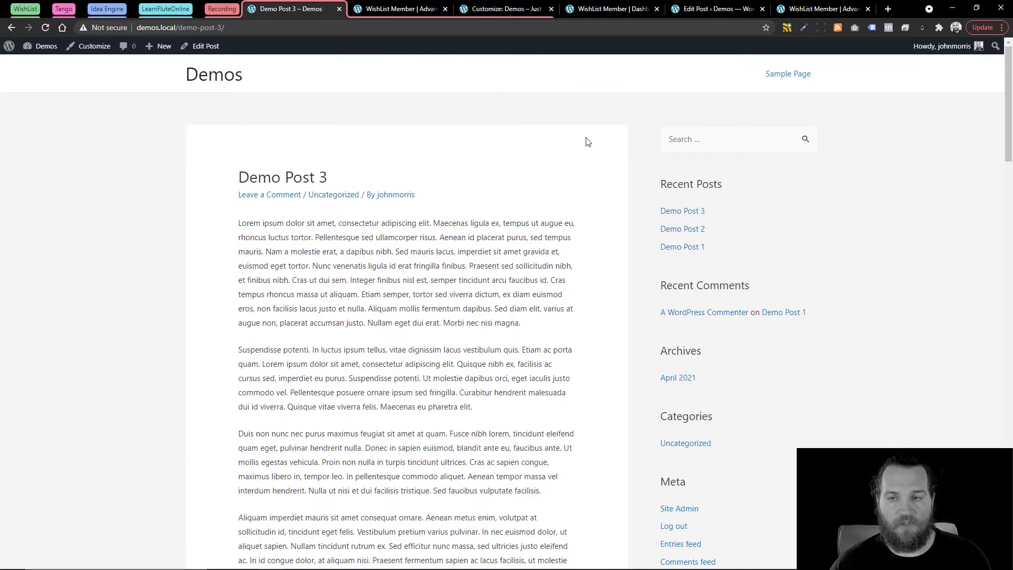
Open the Shortcode Creator from the WishList Member dashboard and choose the Private Tags shortcode
left_click(604, 8)
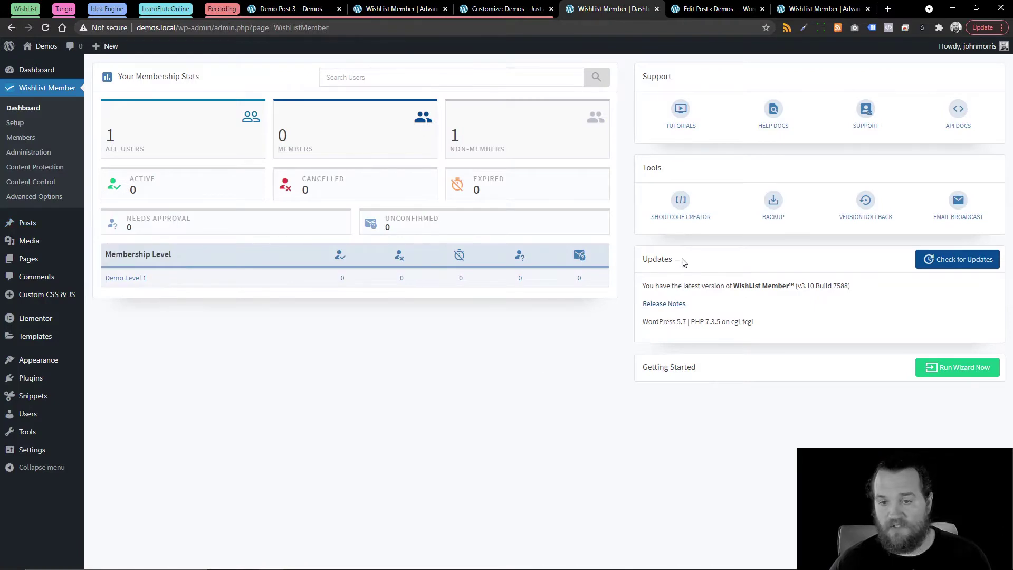
left_click(681, 203)
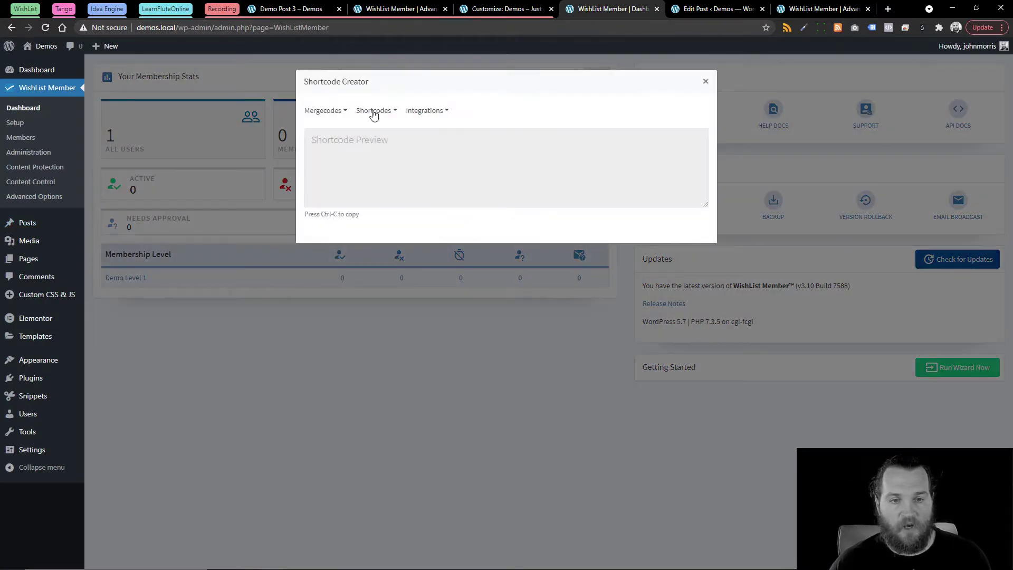
left_click(373, 112)
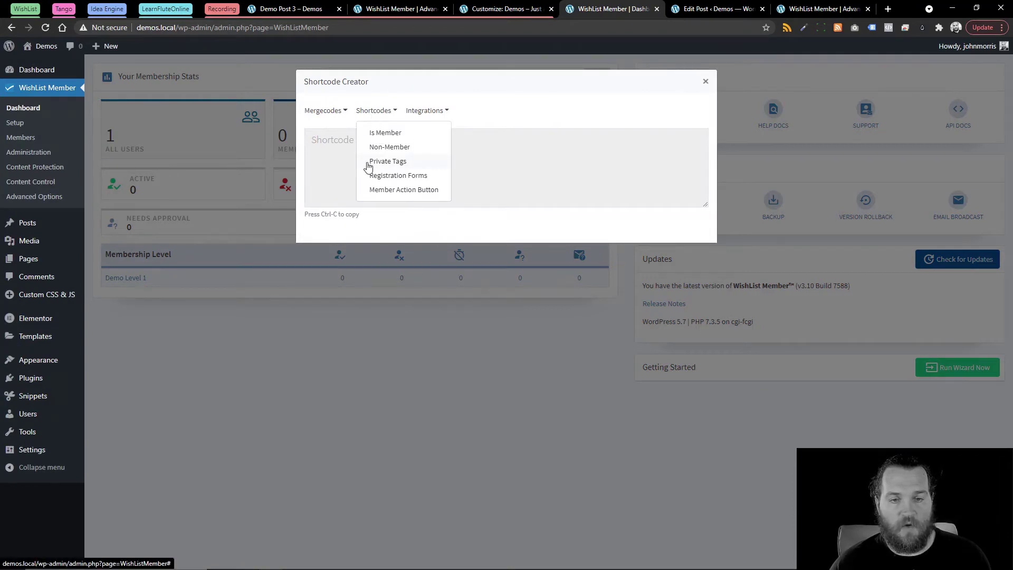
left_click(405, 163)
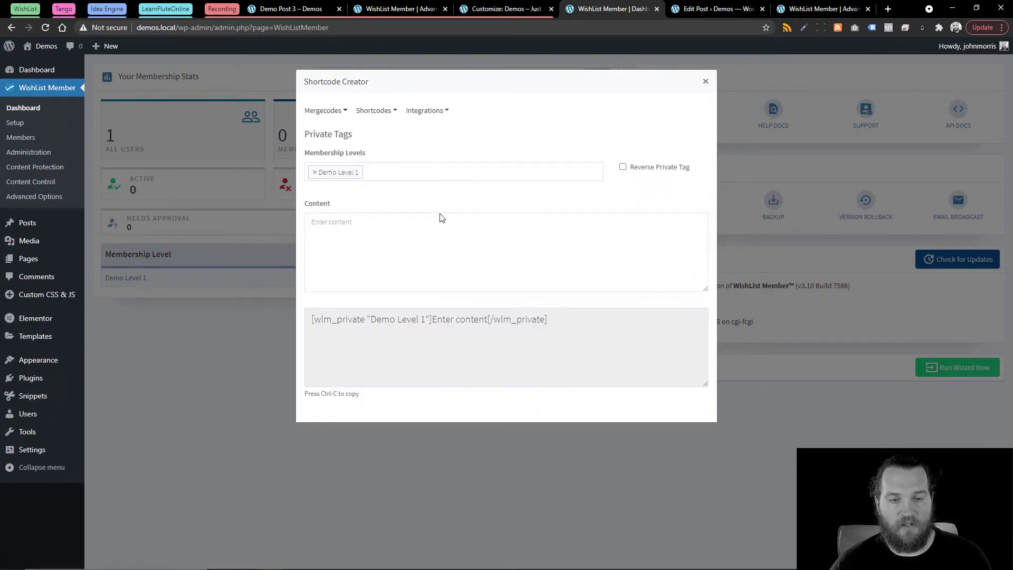
Examine the membership levels, content and generated shortcode fields of the Private Tags form
left_click(398, 173)
left_click(378, 172)
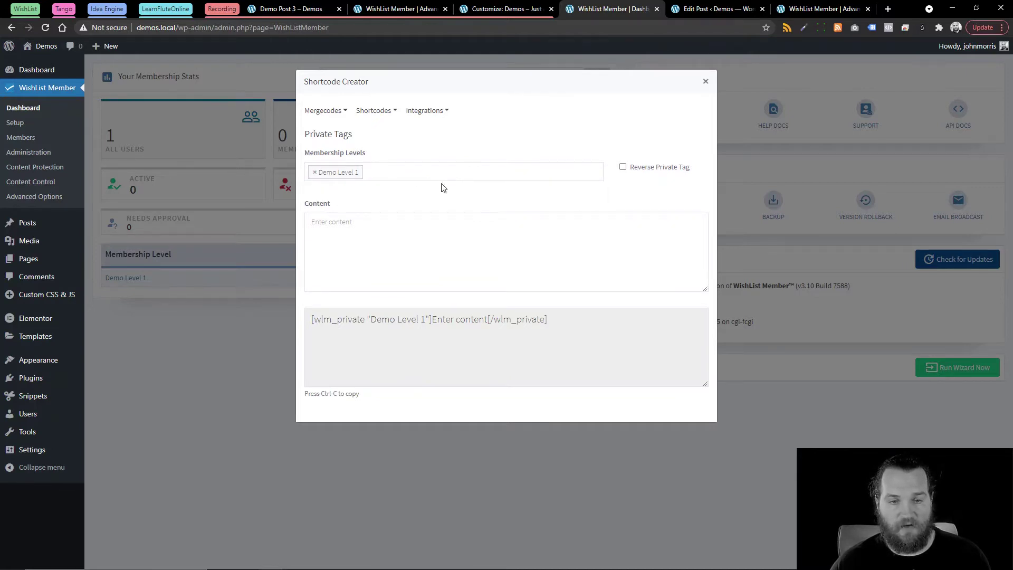
left_click(379, 171)
left_click(387, 227)
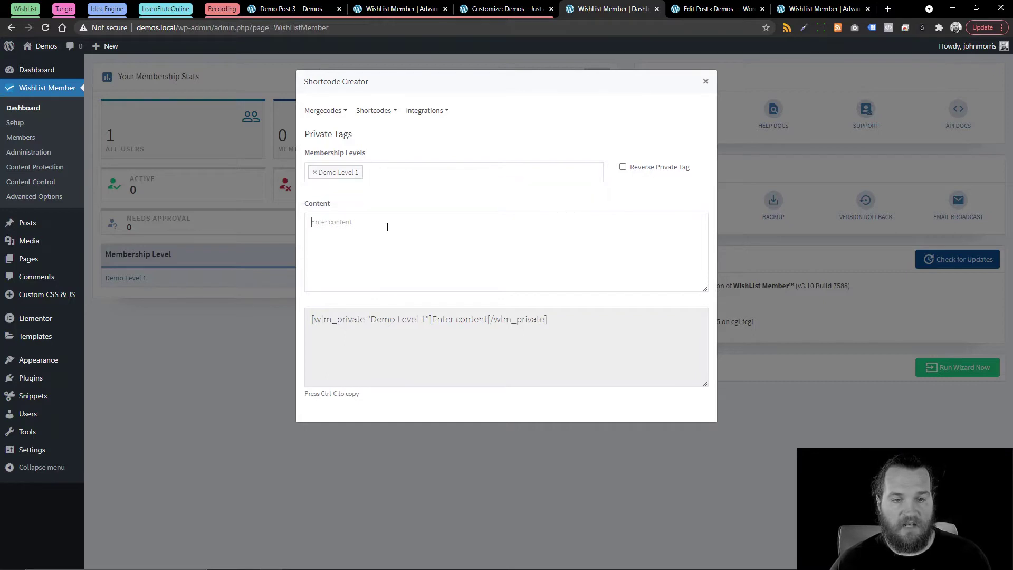
left_click(558, 322)
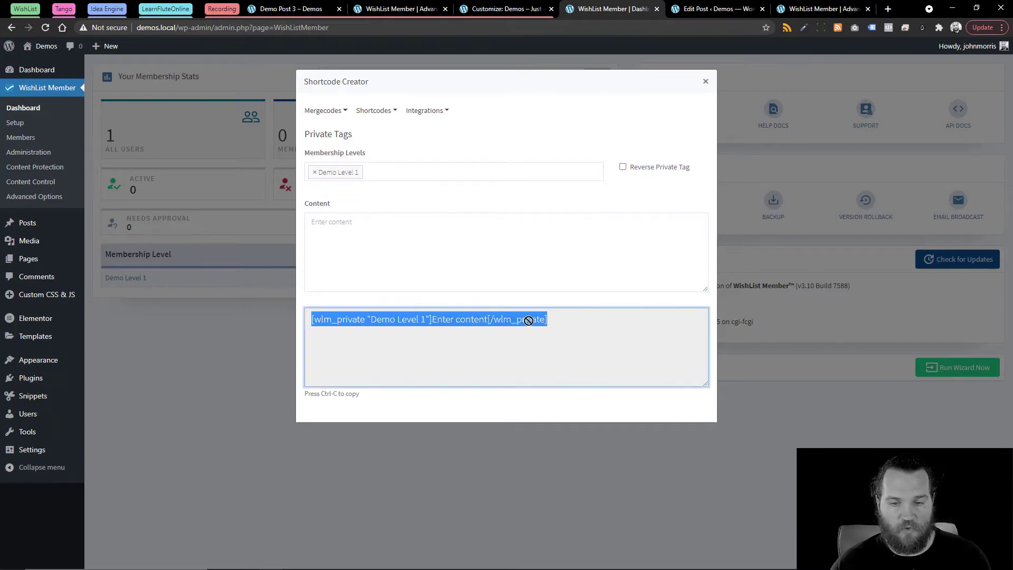
left_click(378, 235)
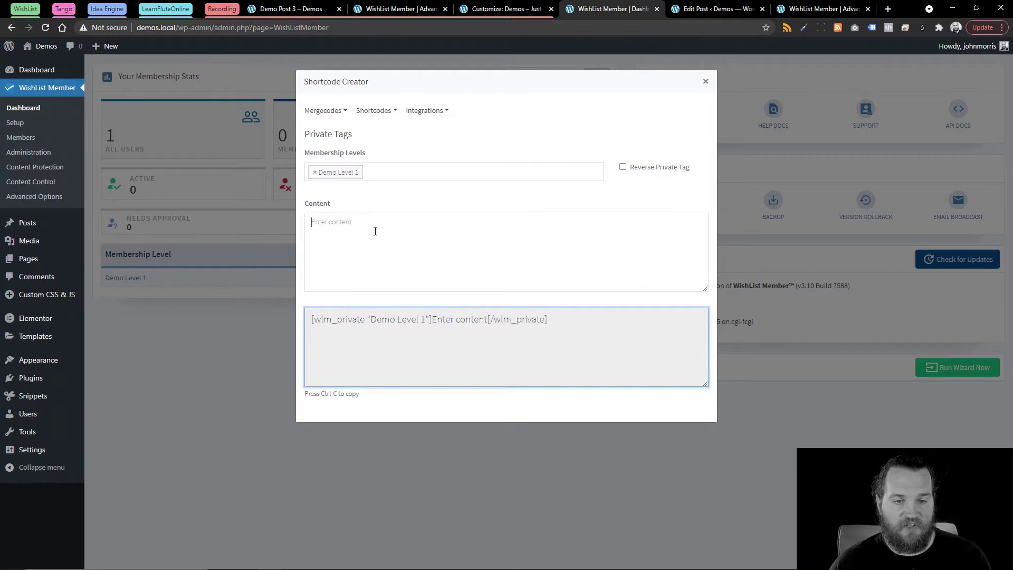
Copy the generated Demo Level 1 private tag shortcode, close the Shortcode Creator and go to the Demo Post 3 editor
left_click(560, 324)
key("ctrl+c")
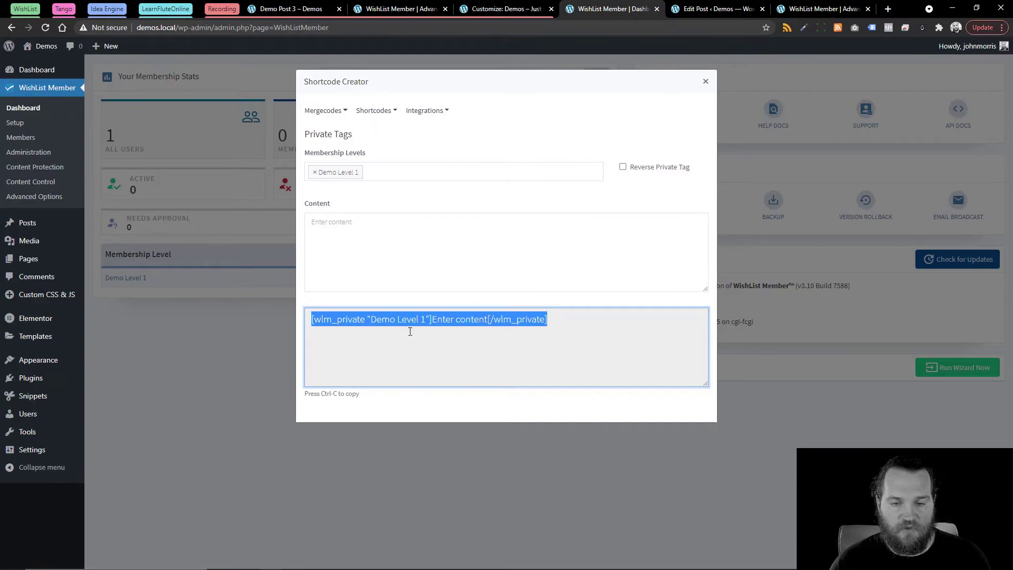
left_click(246, 376)
left_click(718, 10)
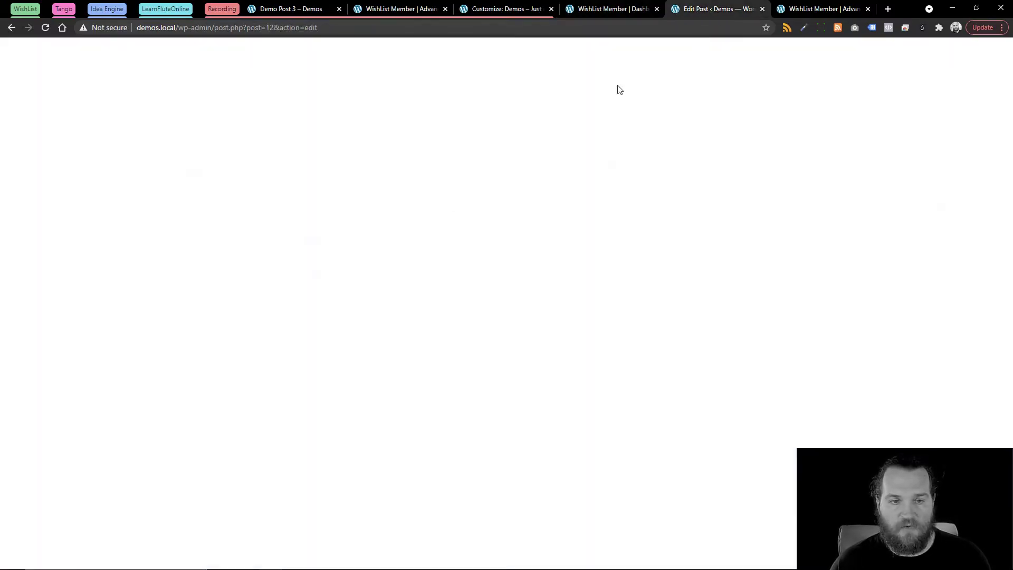
Insert a Shortcode block below the first paragraph of Demo Post 3 containing the copied private tag shortcode
scroll(372, 222, "up", 10)
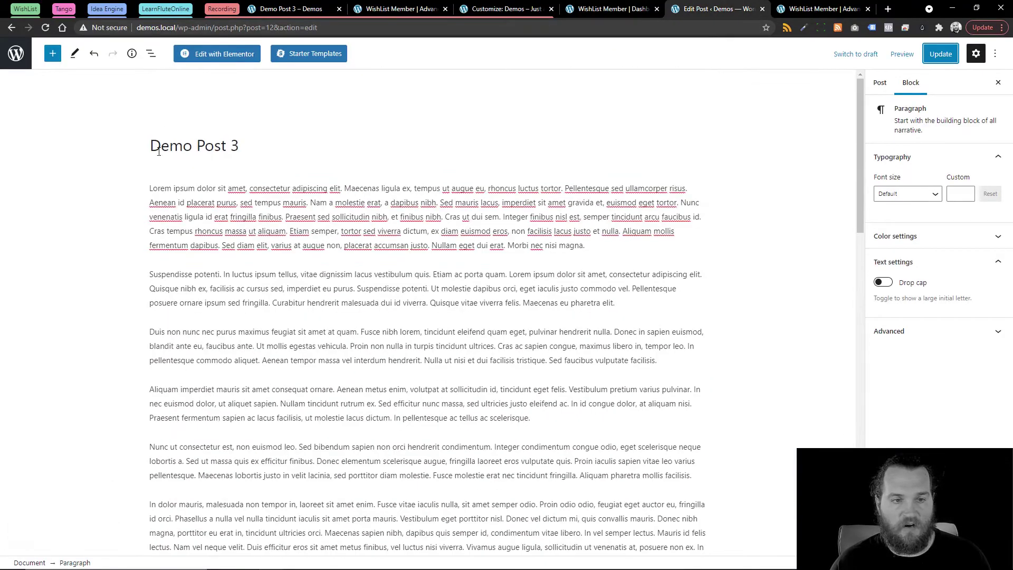
left_click(604, 244)
key("Return")
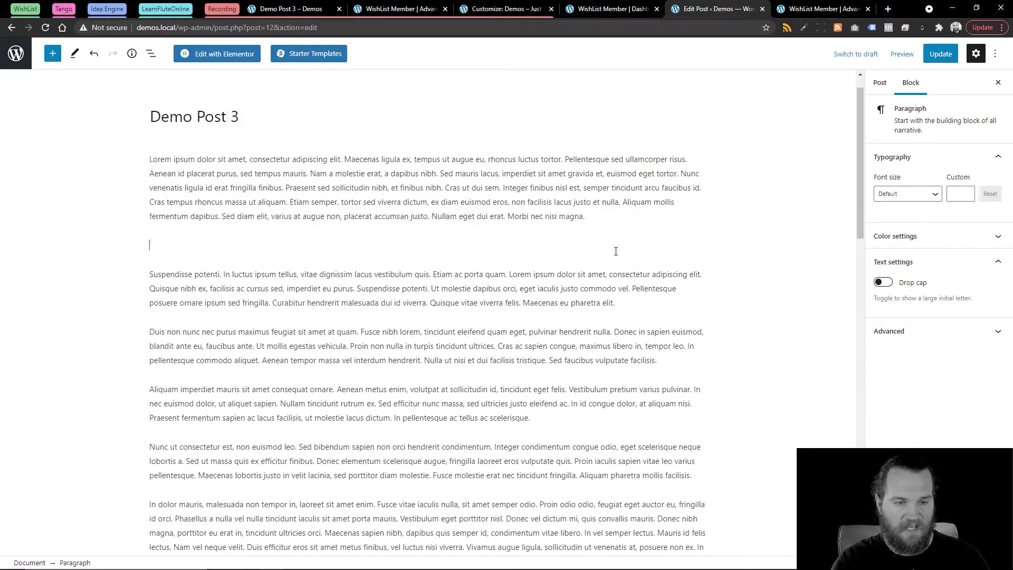
type("/shor")
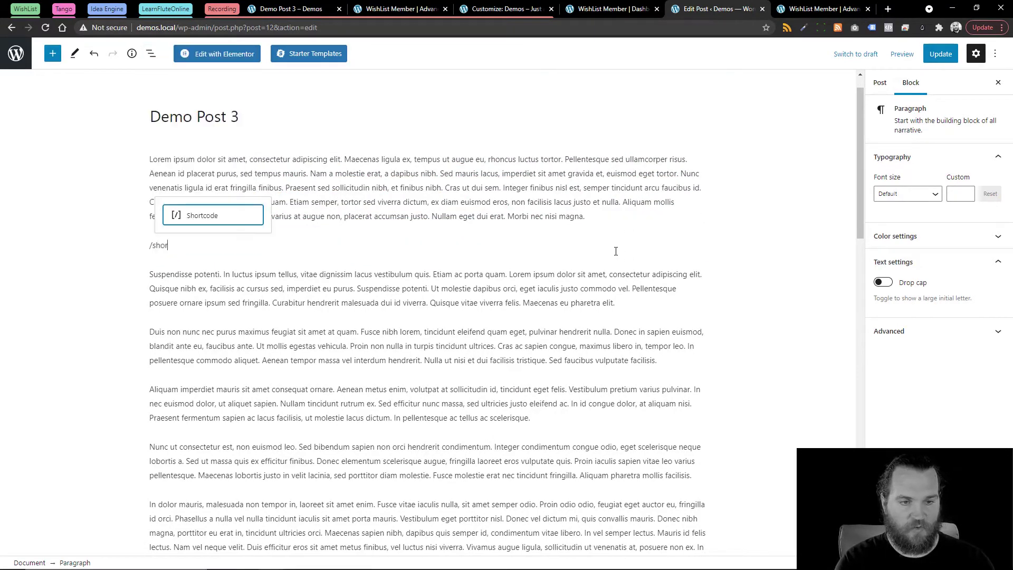
left_click(257, 222)
key("ctrl+v")
Remove the placeholder "Enter content" from the shortcode and cut its closing tag, keeping only [wlm_private "Demo Level 1"] in the block
left_click_drag(267, 278, 302, 278)
key("BackSpace")
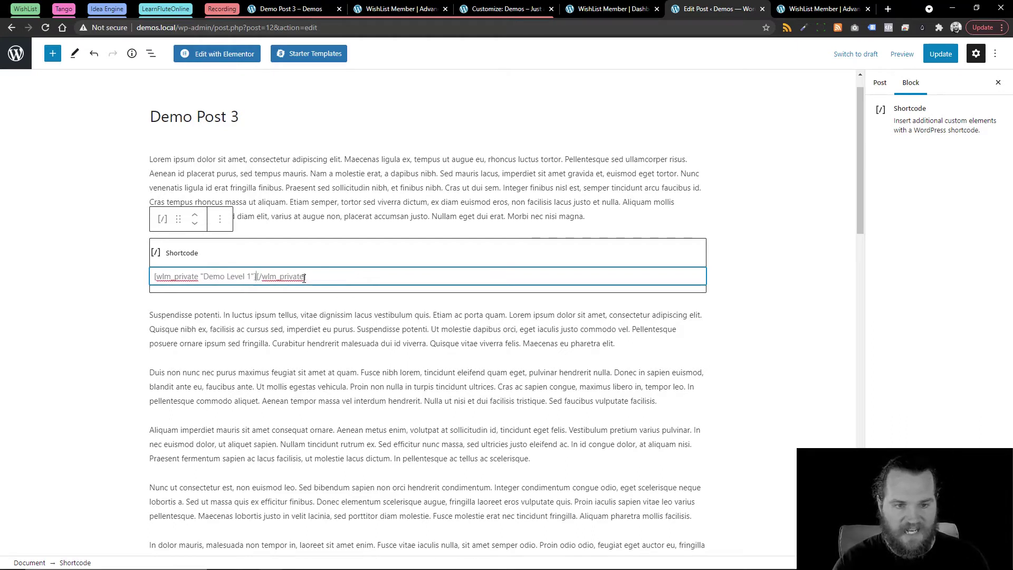
left_click_drag(309, 278, 259, 280)
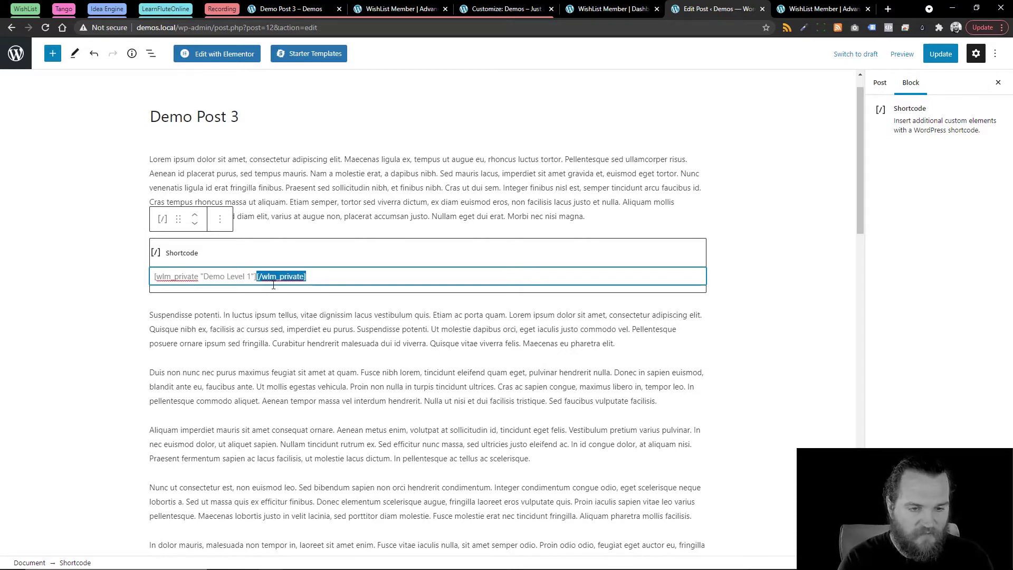
key("ctrl+x")
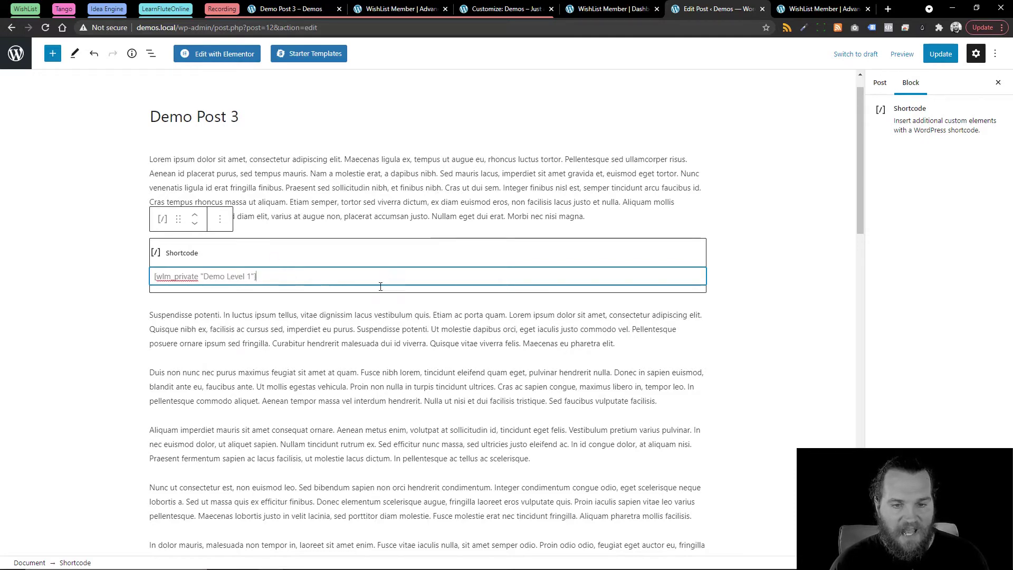
left_click(262, 330)
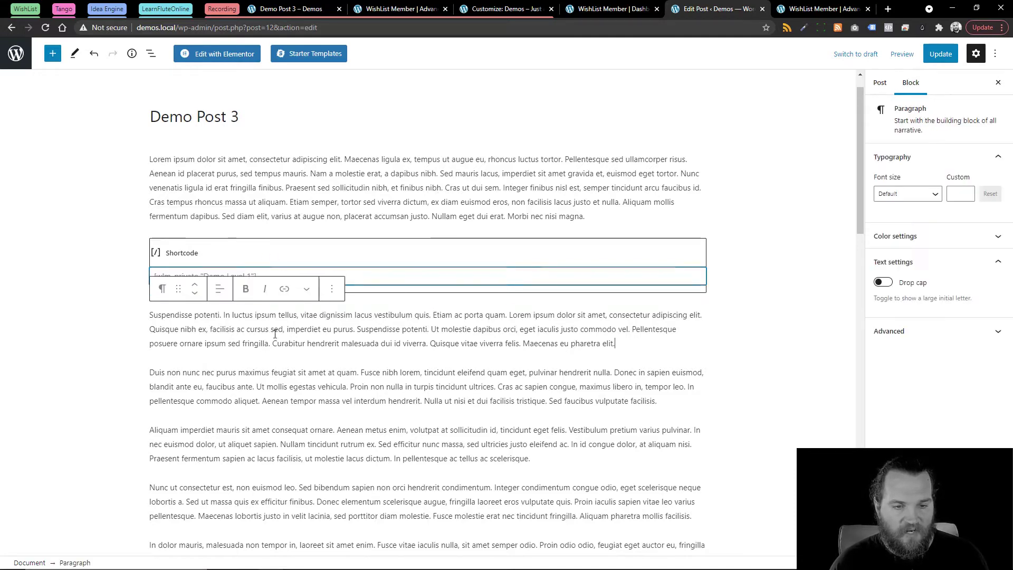
left_click(452, 275)
Add a Shortcode block after the last paragraph of the post containing the closing tag [/wlm_private]
scroll(369, 264, "down", 2)
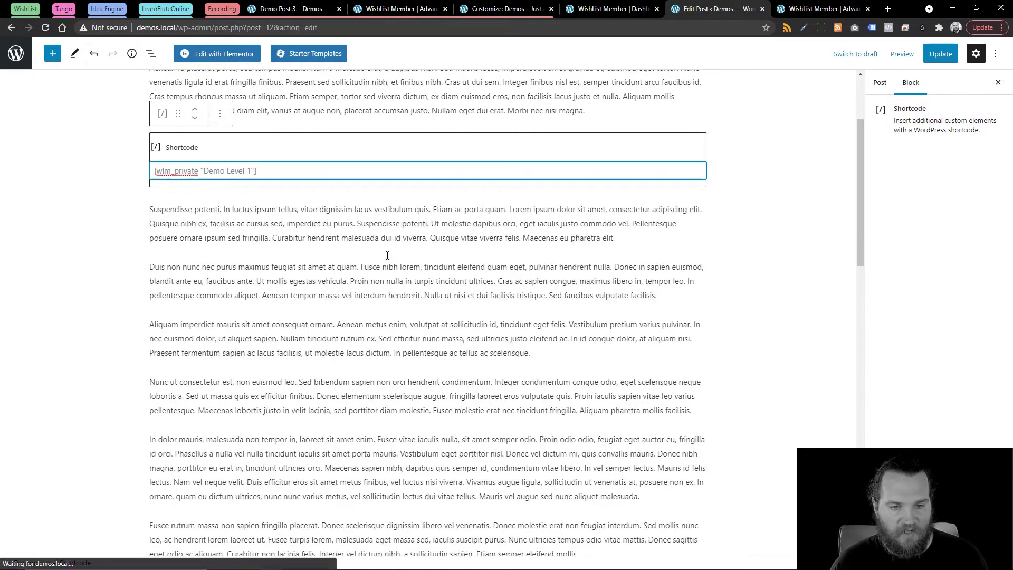
scroll(340, 427, "down", 10)
scroll(351, 449, "down", 6)
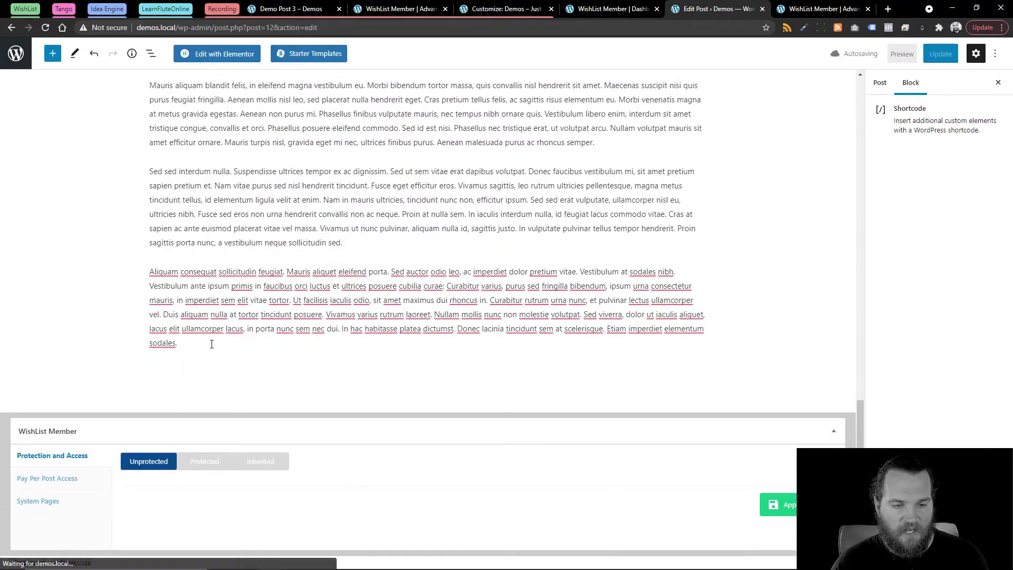
left_click(186, 348)
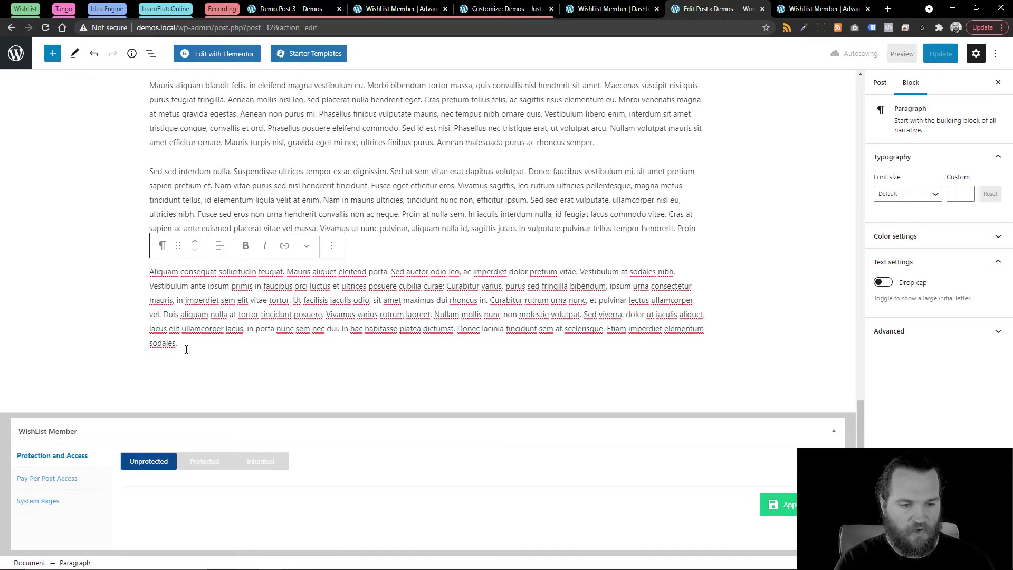
key("Return")
type("/shor")
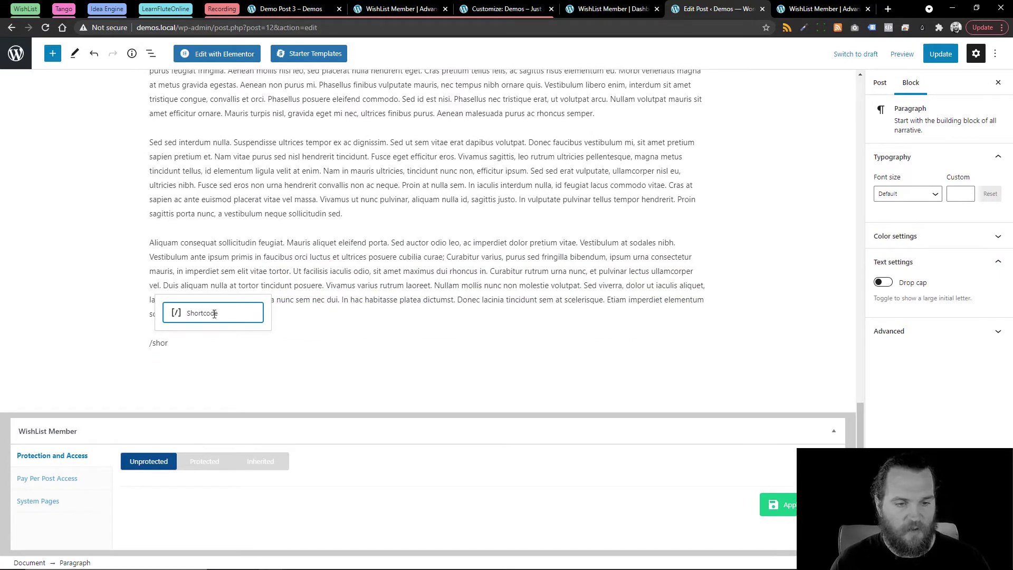
left_click(214, 312)
key("ctrl+v")
Review the opening and closing private tags around the paragraphs and update Demo Post 3
scroll(207, 374, "up", 15)
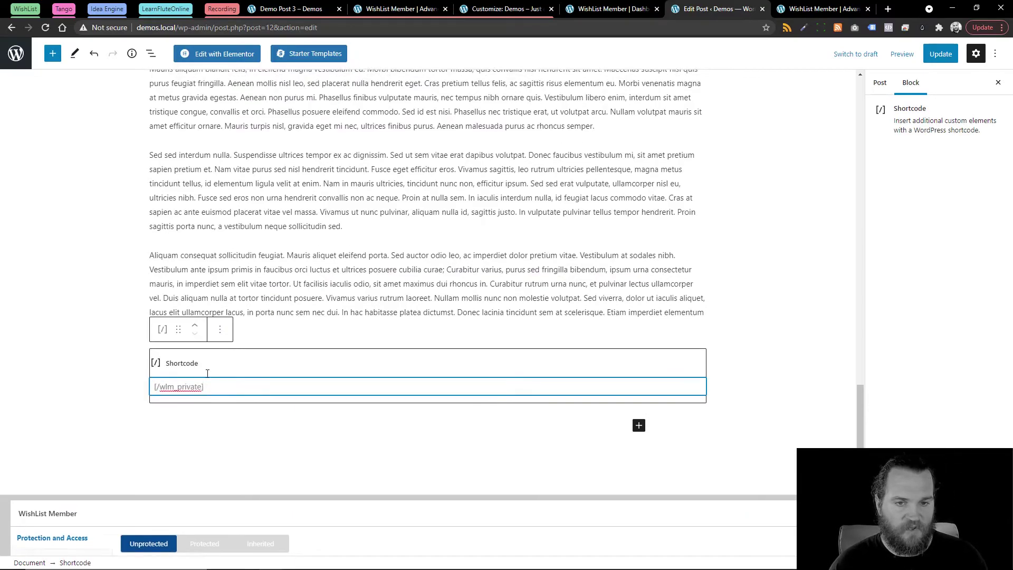
scroll(207, 374, "up", 1)
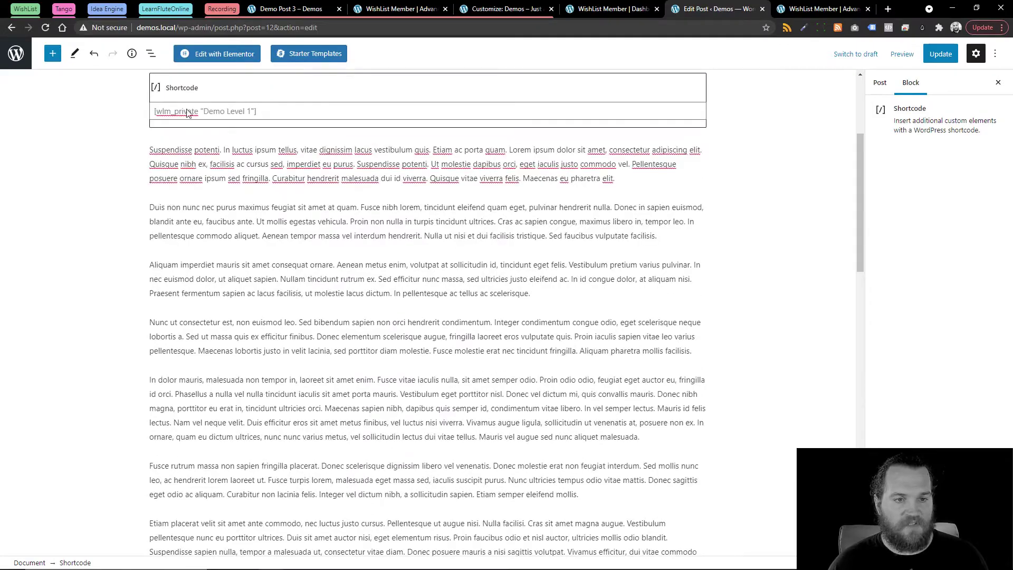
scroll(308, 295, "down", 6)
scroll(308, 296, "down", 10)
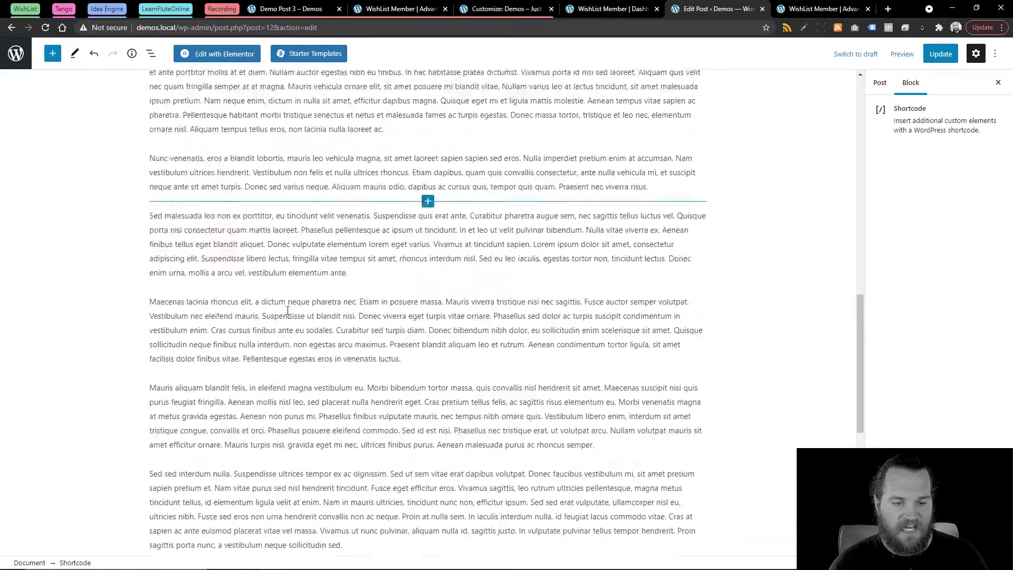
scroll(274, 380, "up", 15)
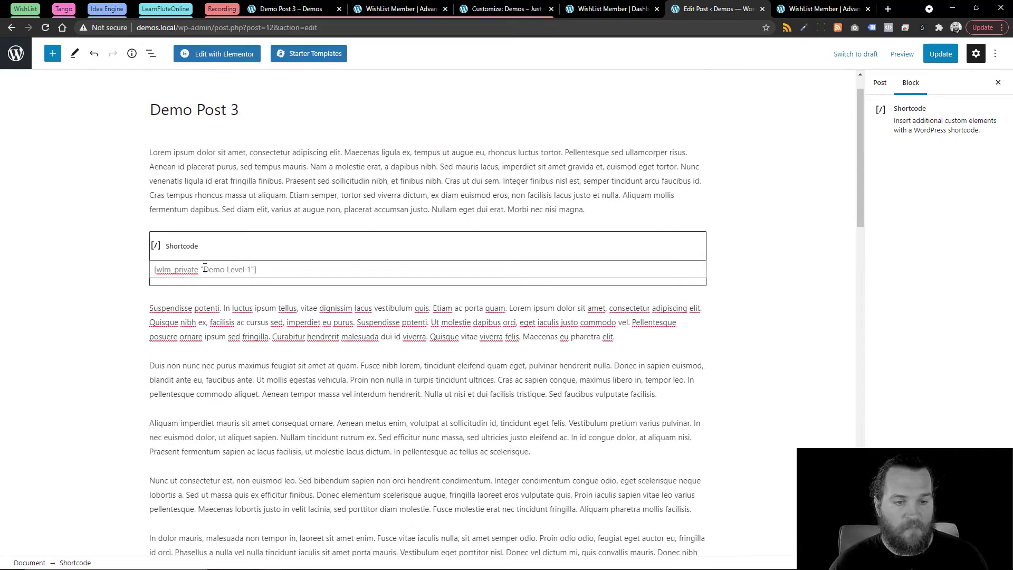
left_click_drag(203, 269, 244, 268)
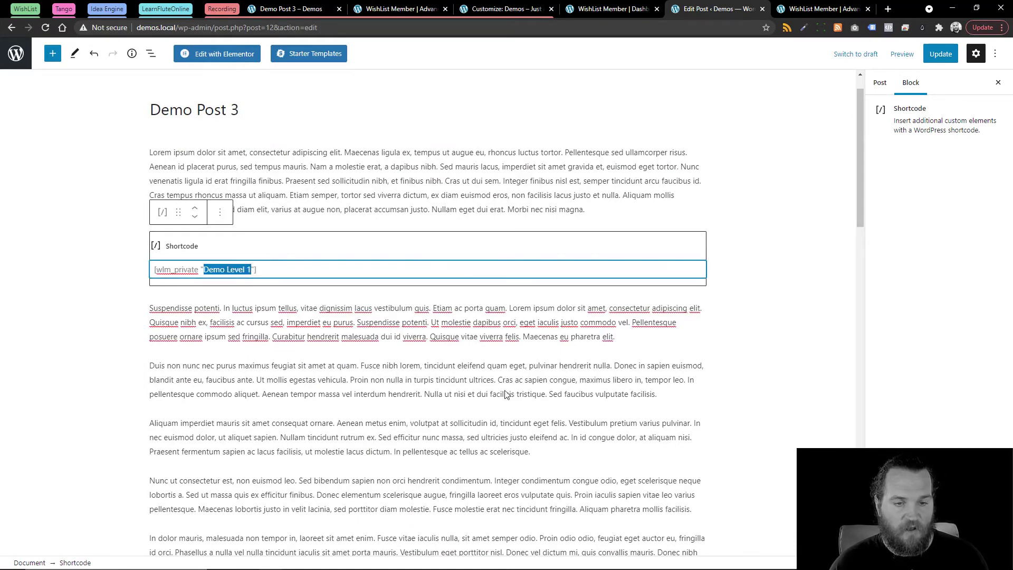
left_click(941, 54)
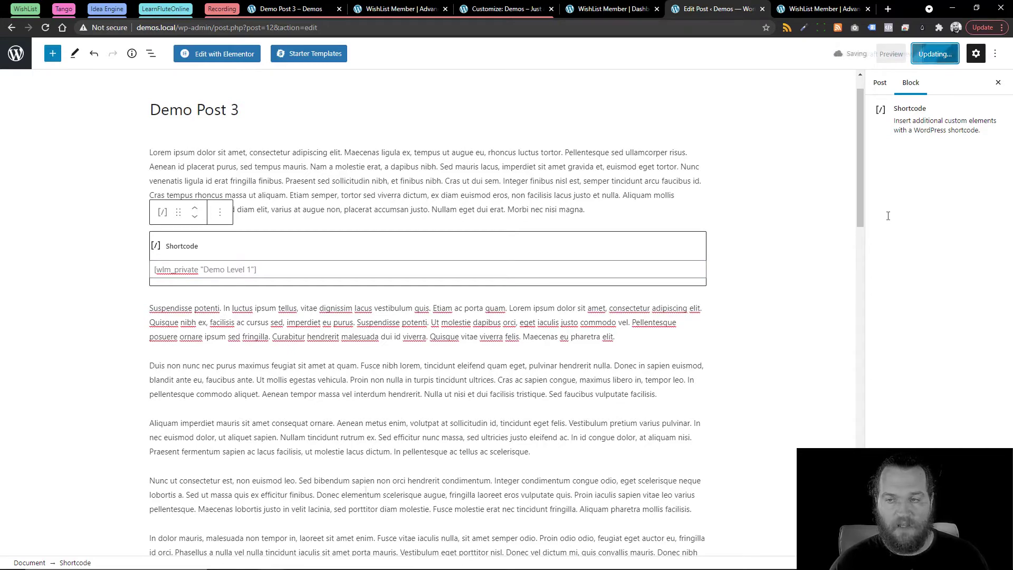
Reload the Demos front page in the Incognito window and open Demo Post 3 from it
mouse_move(271, 560)
left_click(325, 529)
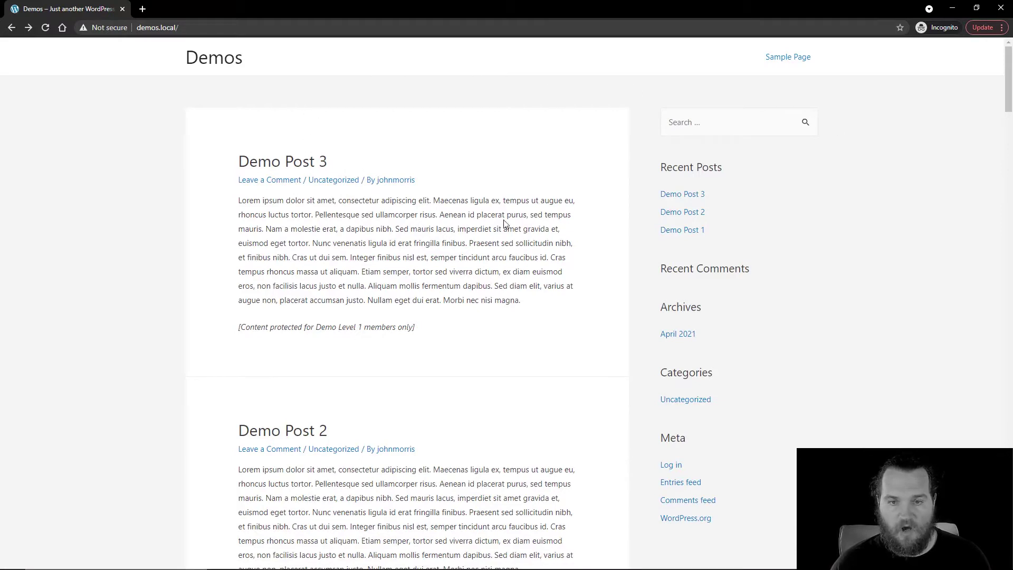
left_click(46, 28)
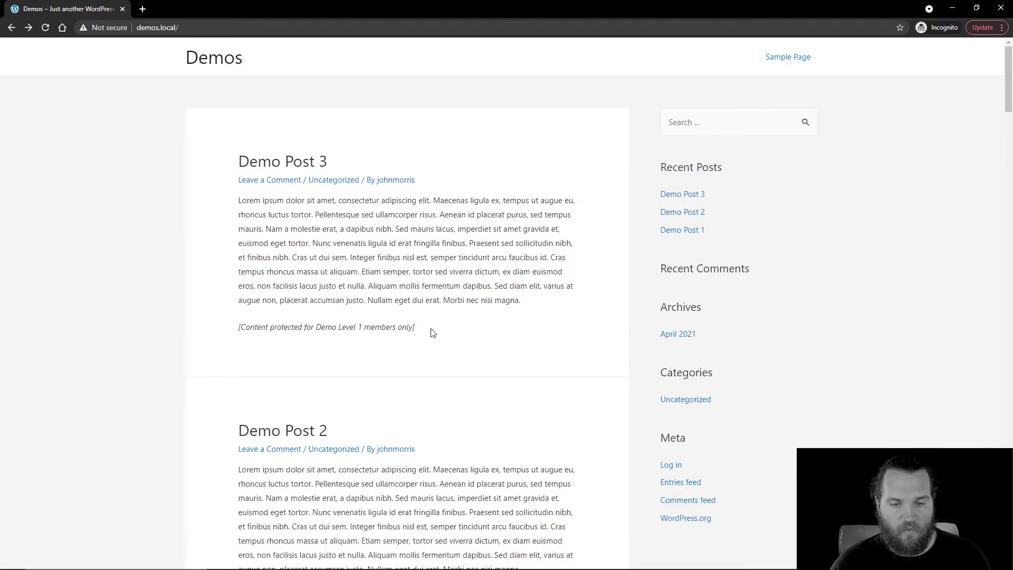
left_click(294, 168)
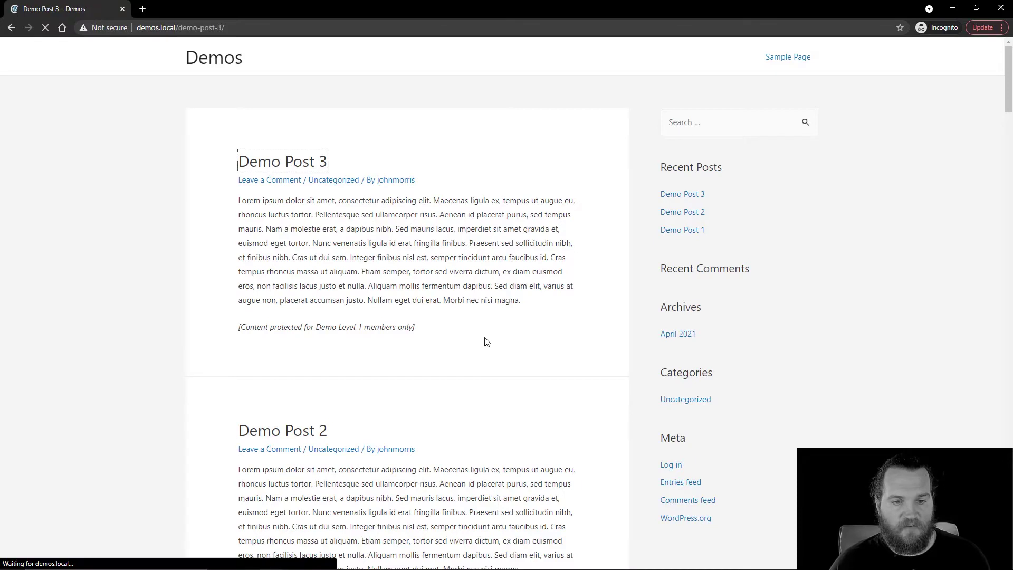
Examine the public first paragraph and the protected-content message below it, and leave the Incognito window
left_click_drag(238, 206, 364, 264)
left_click(539, 315)
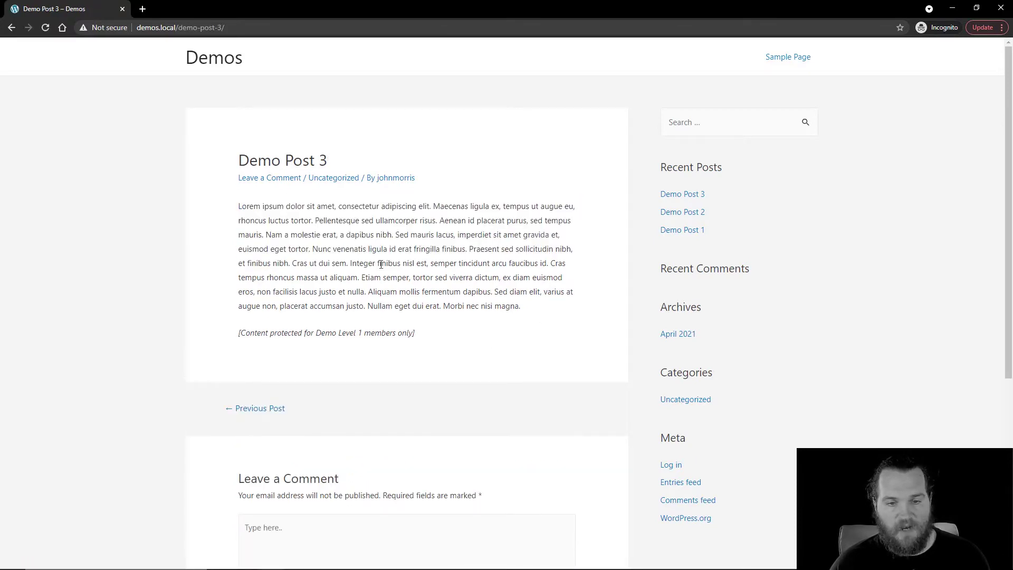
left_click_drag(416, 333, 278, 334)
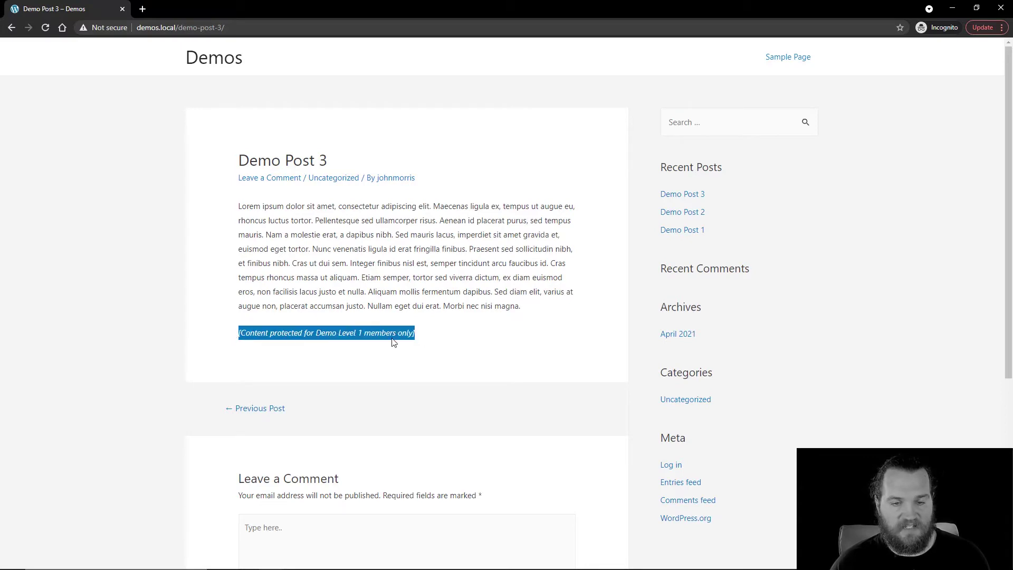
left_click(428, 338)
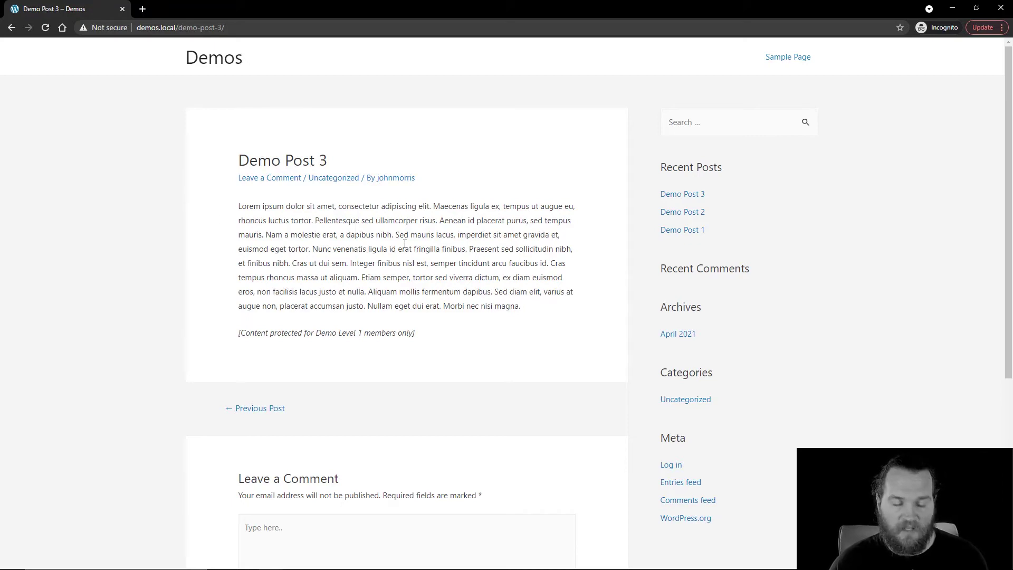
left_click_drag(414, 334, 231, 335)
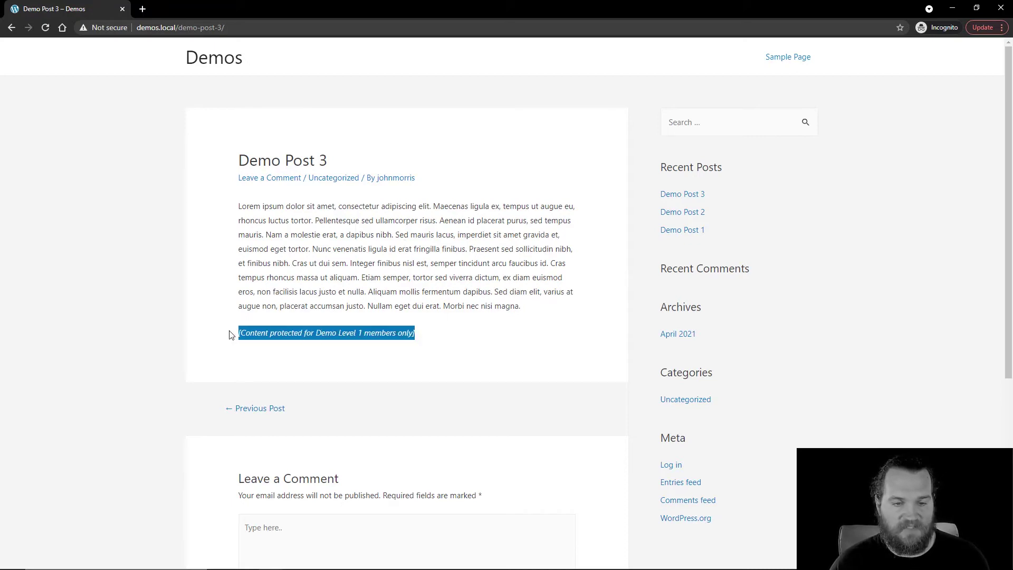
left_click(386, 260)
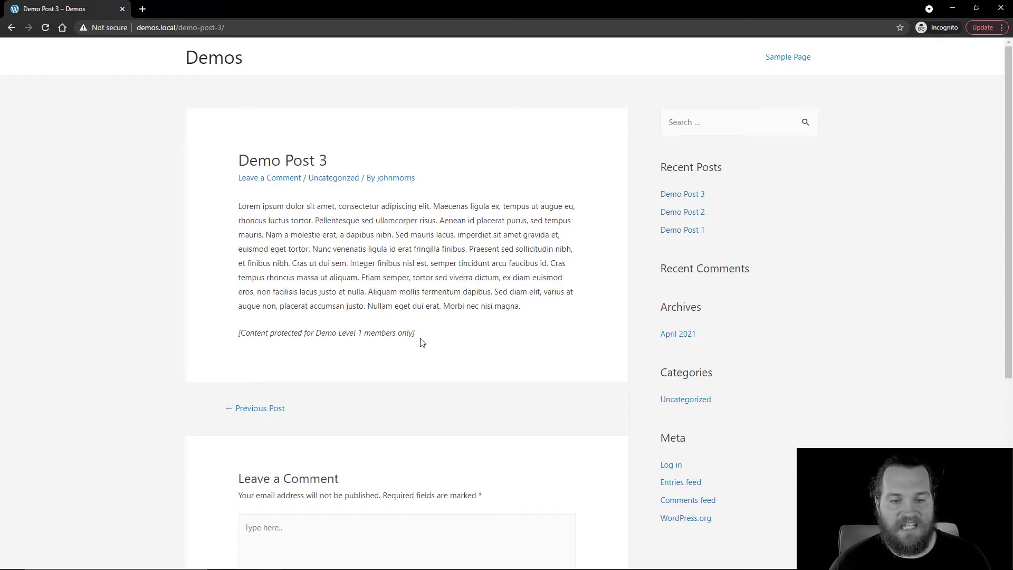
left_click_drag(418, 334, 222, 338)
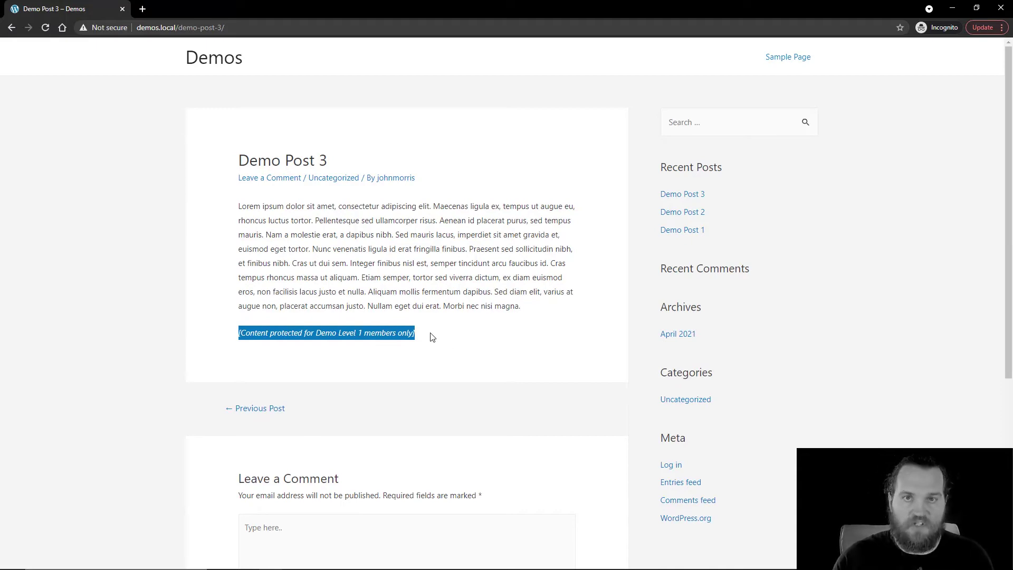
left_click(952, 8)
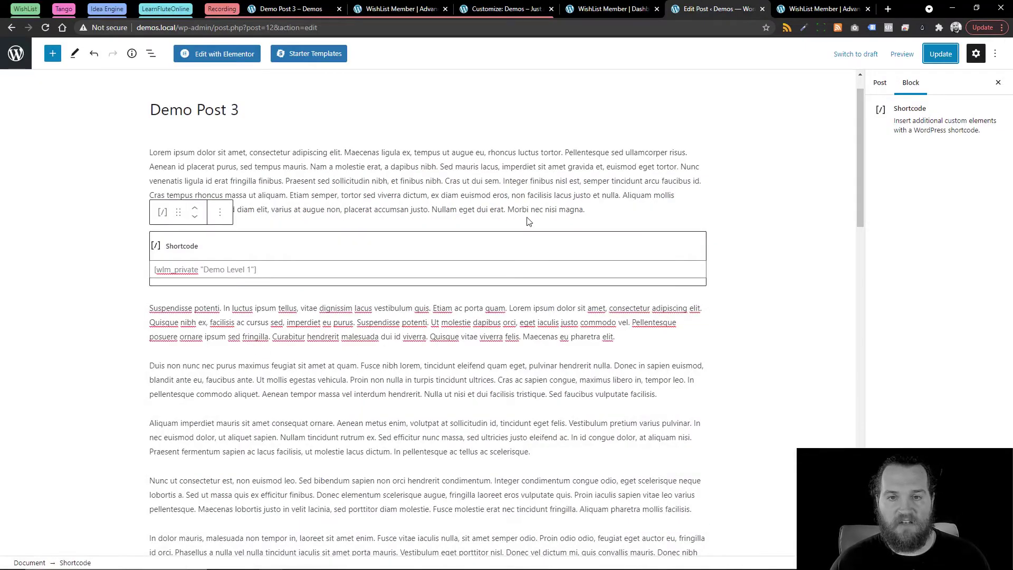
Examine the display text for content protected with private tags in WishList Member's Advanced Options, including its italic tags and [level] code
left_click(819, 9)
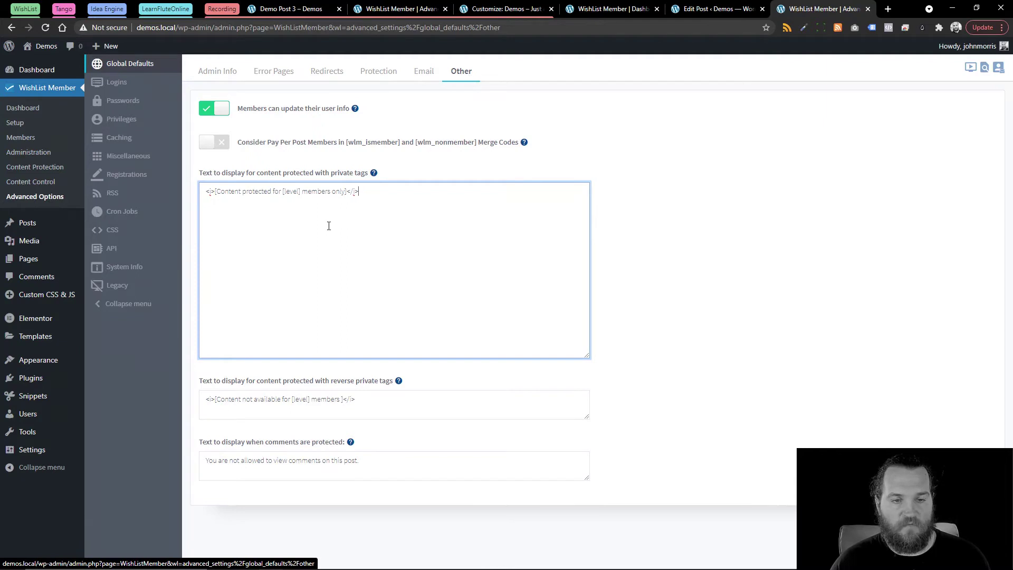
left_click_drag(376, 190, 205, 193)
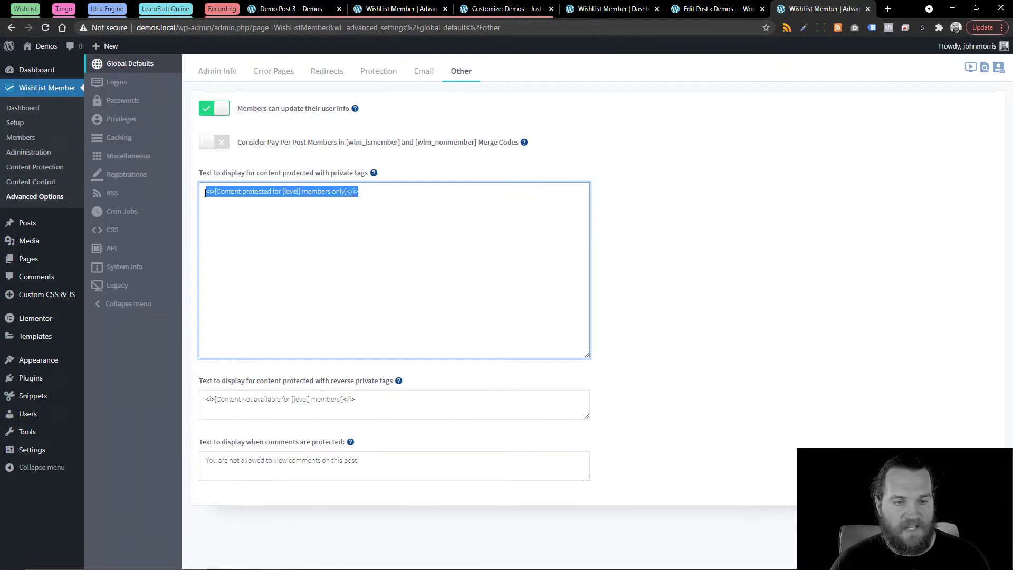
left_click(364, 214)
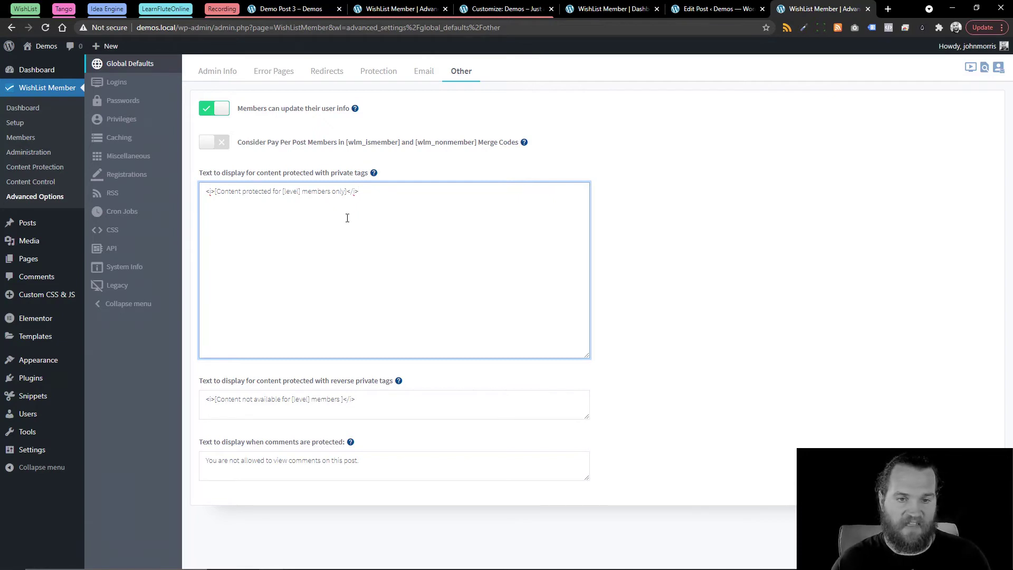
left_click_drag(363, 192, 280, 202)
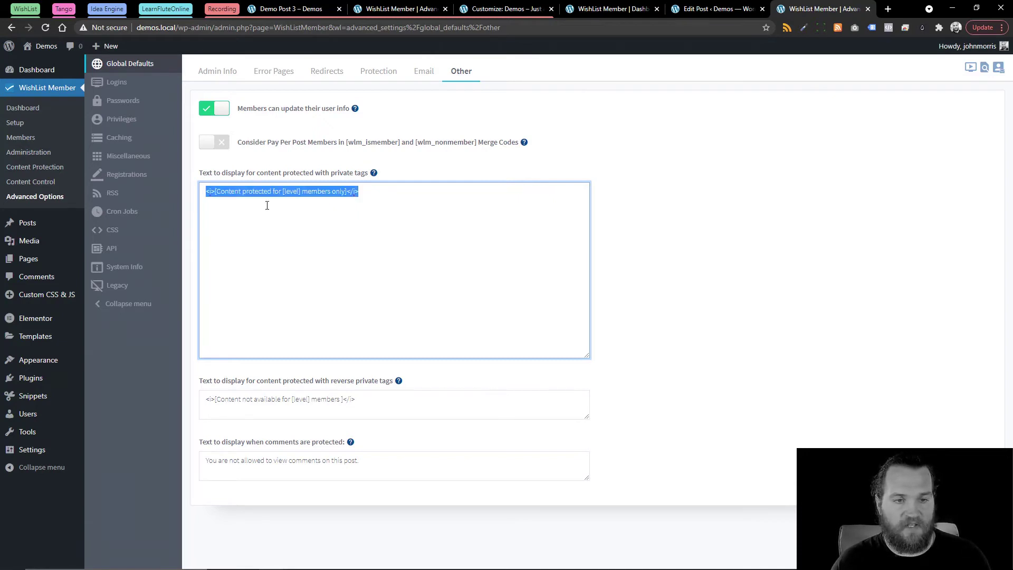
left_click(257, 207)
left_click_drag(205, 193, 214, 194)
left_click(299, 191)
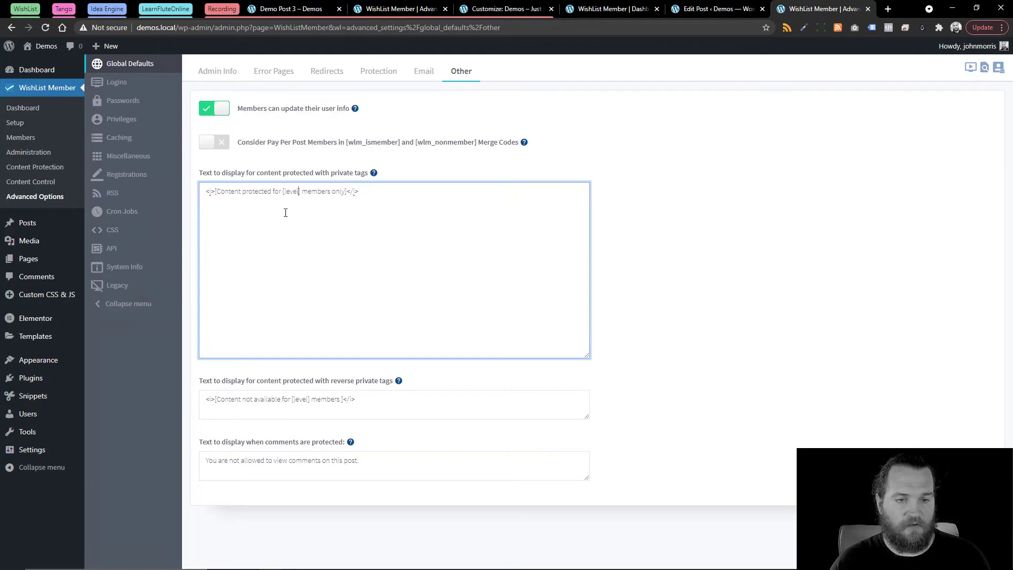
left_click_drag(284, 194, 302, 193)
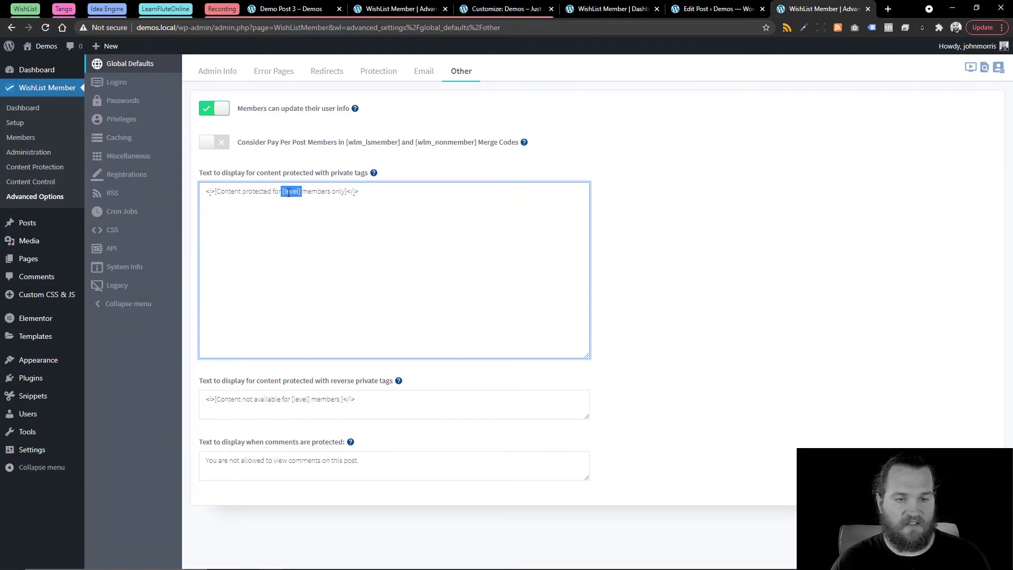
double_click(291, 193)
left_click(293, 210)
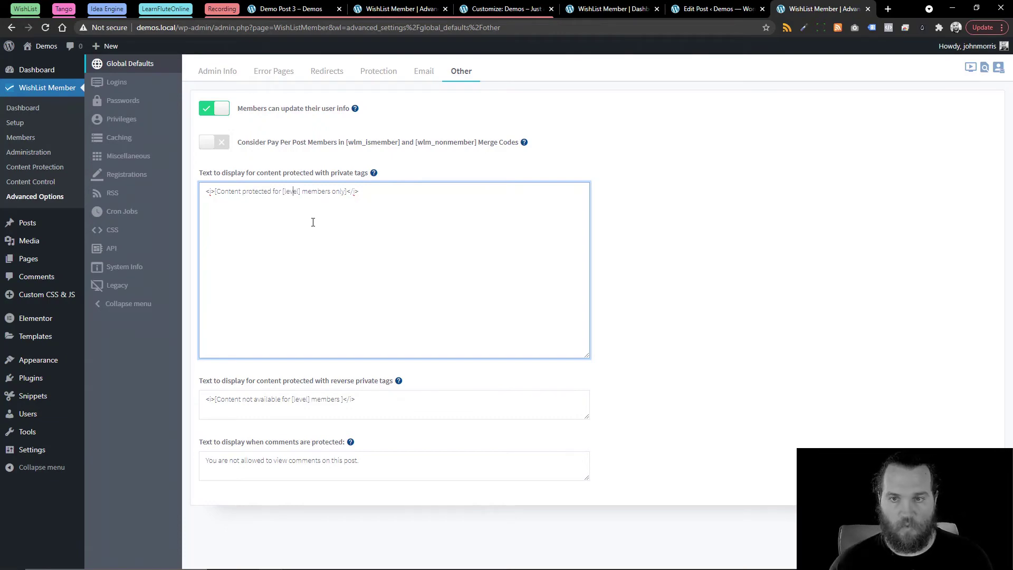
Return to the Demo Post 3 editor by way of the WishList Member dashboard
left_click(599, 8)
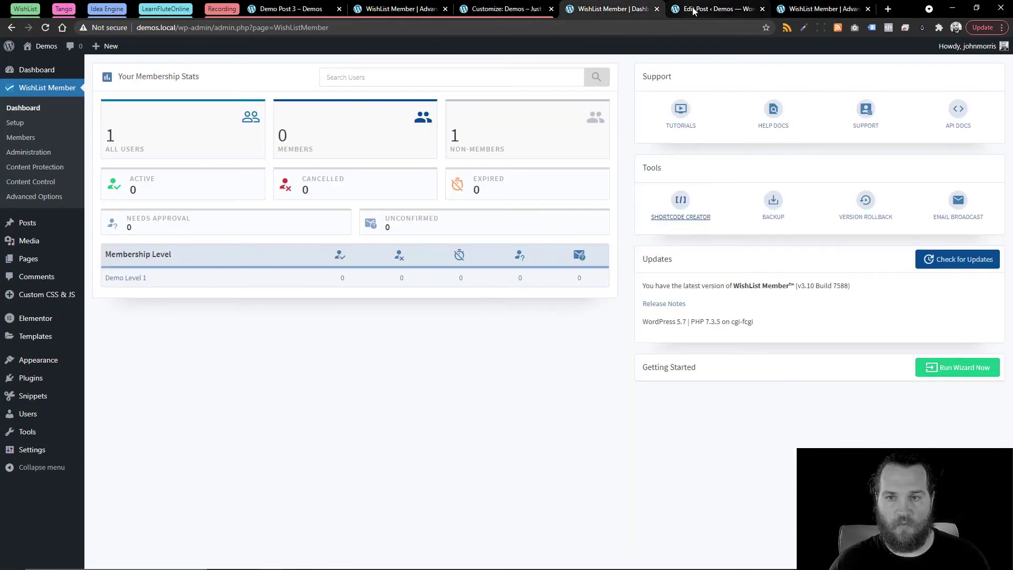
left_click(718, 8)
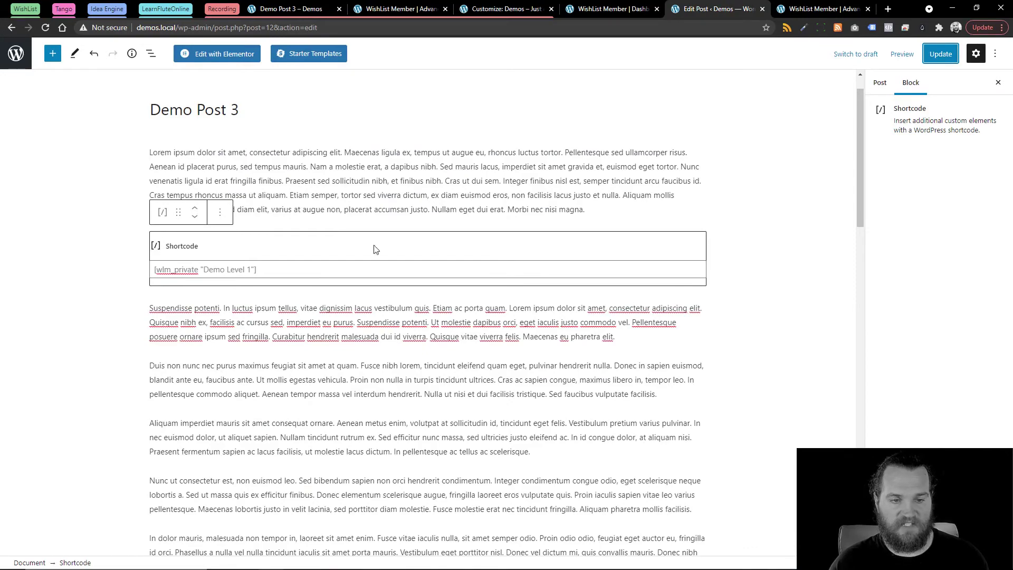